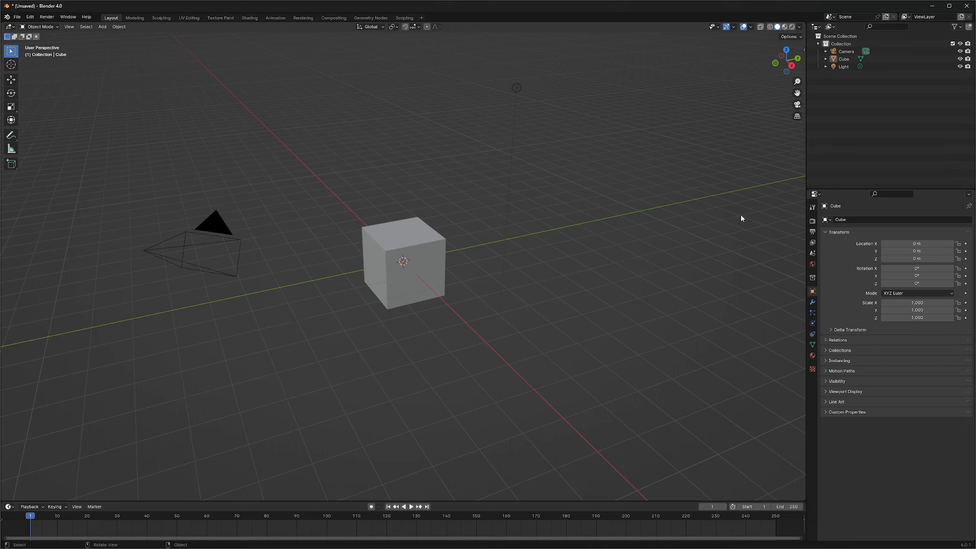
- Set the render engine to Cycles with GPU Compute as the device
{"action": "left_click", "coordinate": [812, 221]}
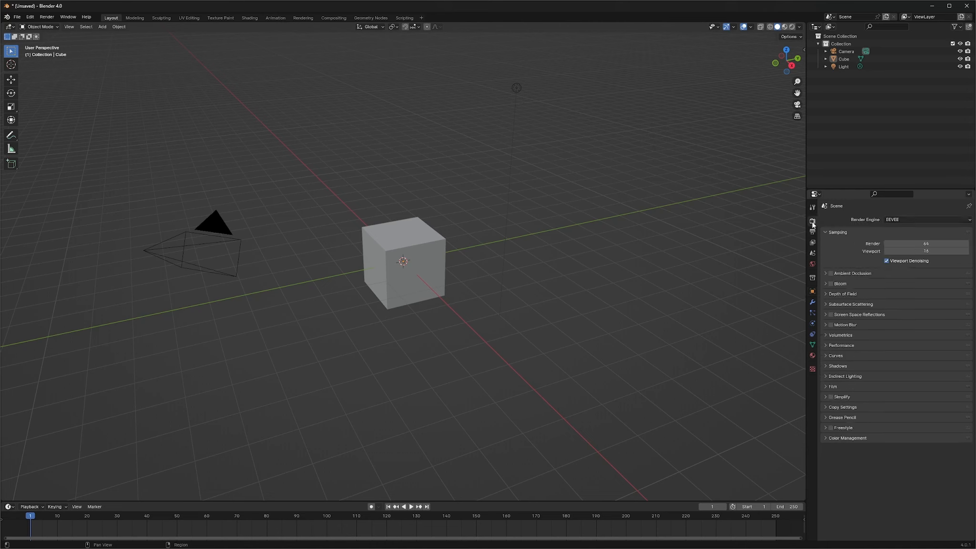
{"action": "left_click", "coordinate": [891, 219]}
{"action": "left_click", "coordinate": [906, 245]}
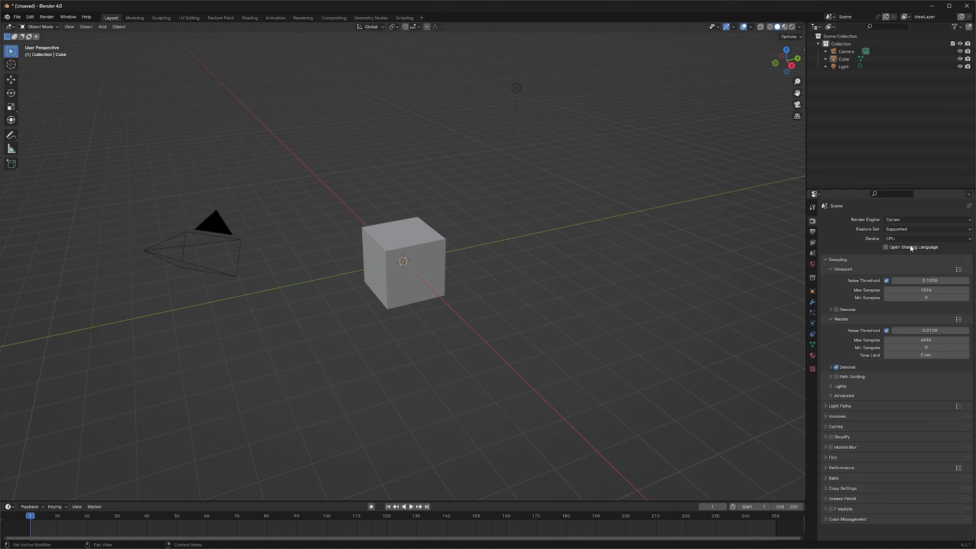
{"action": "left_click", "coordinate": [897, 239]}
{"action": "left_click", "coordinate": [915, 255]}
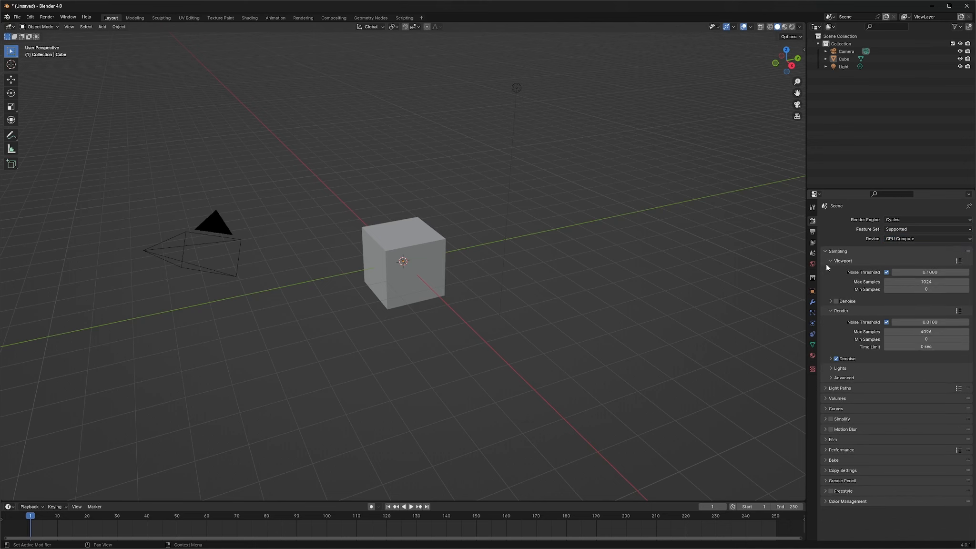
- Set the output resolution to 4096 px in X and 2160 px in Y
{"action": "left_click", "coordinate": [812, 231]}
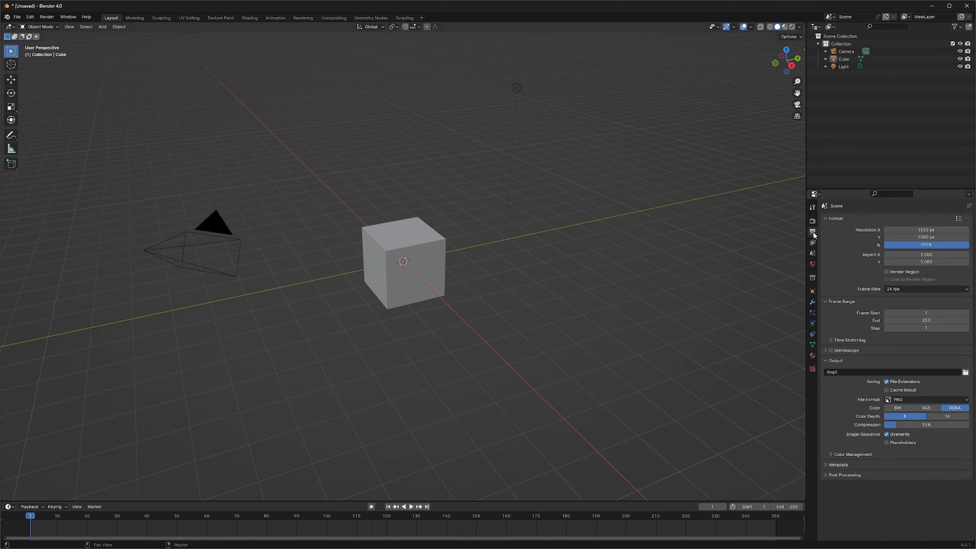
{"action": "left_click", "coordinate": [931, 230]}
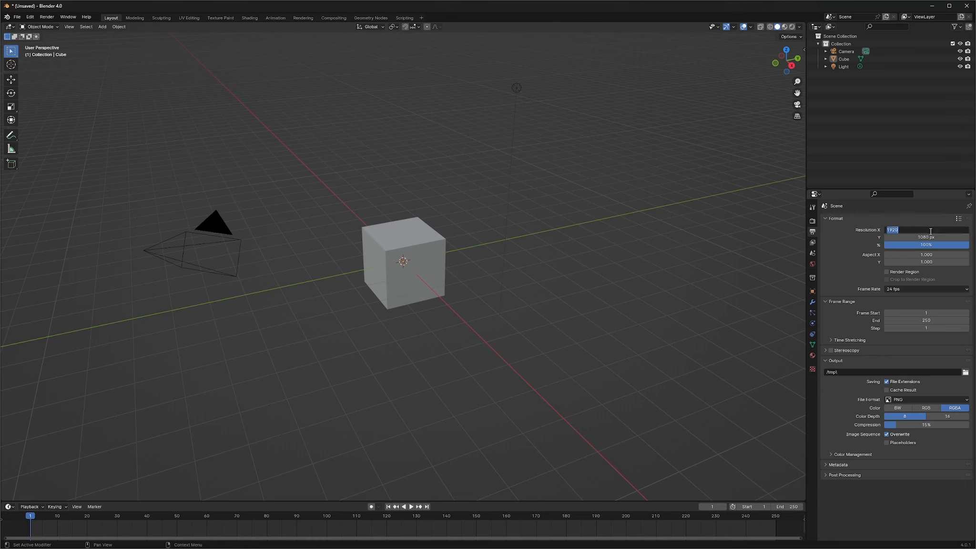
{"action": "type", "text": "4096"}
{"action": "key", "text": "Return"}
{"action": "left_click", "coordinate": [926, 237]}
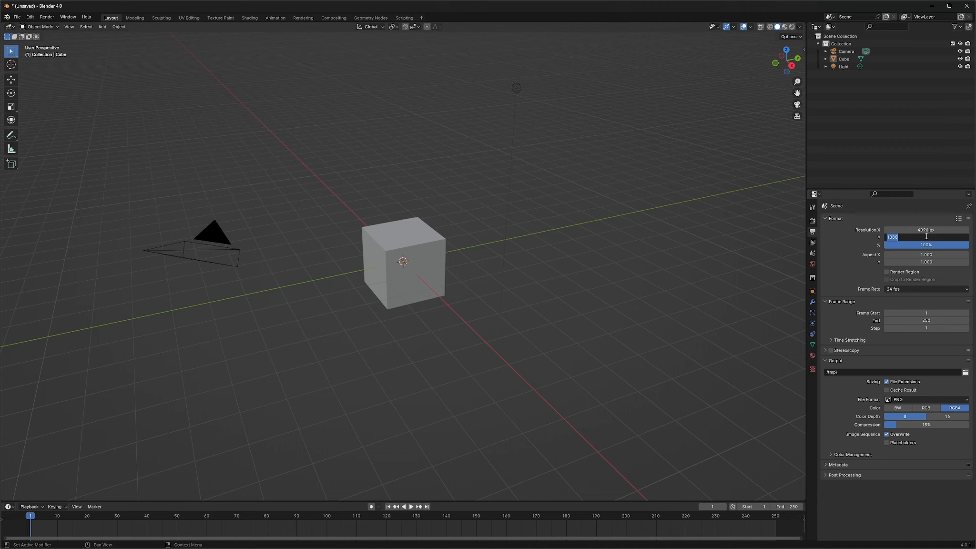
{"action": "type", "text": "2160"}
{"action": "key", "text": "Return"}
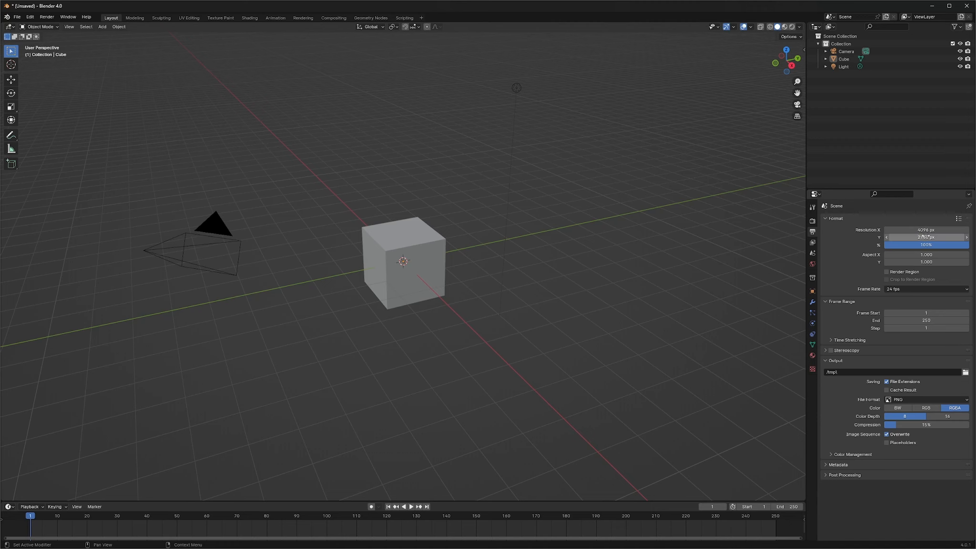
- Delete the default cube from the scene
{"action": "middle_click_drag", "start_coordinate": [246, 305], "coordinate": [256, 308]}
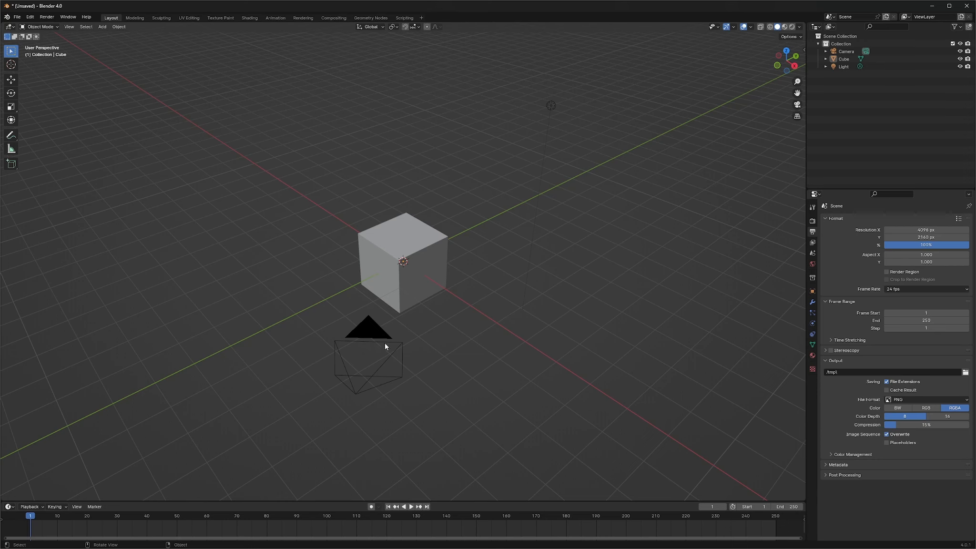
{"action": "middle_click_drag", "start_coordinate": [508, 344], "coordinate": [505, 394]}
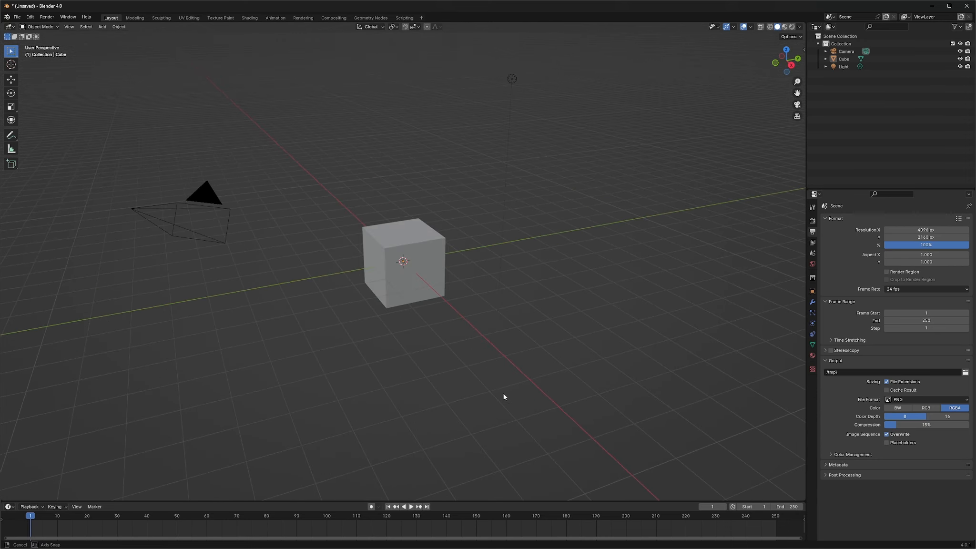
{"action": "left_click", "coordinate": [389, 286]}
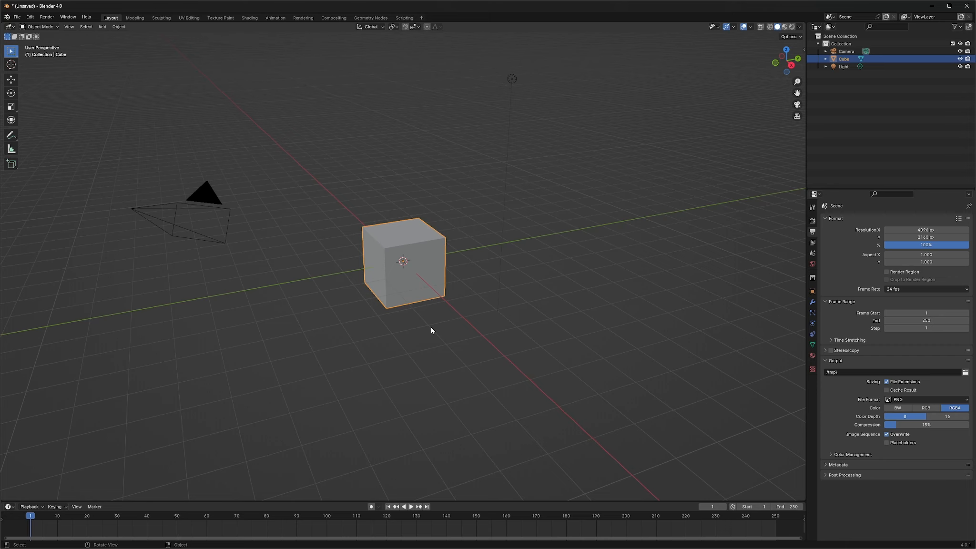
{"action": "key", "text": "Delete"}
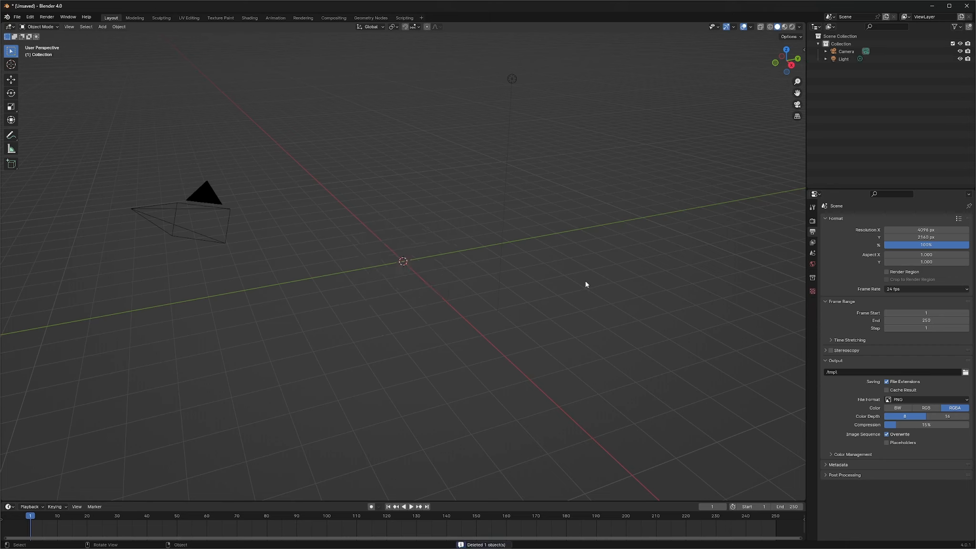
- Set the camera's location to 0 m on the X, Y and Z axes
{"action": "key", "text": "n"}
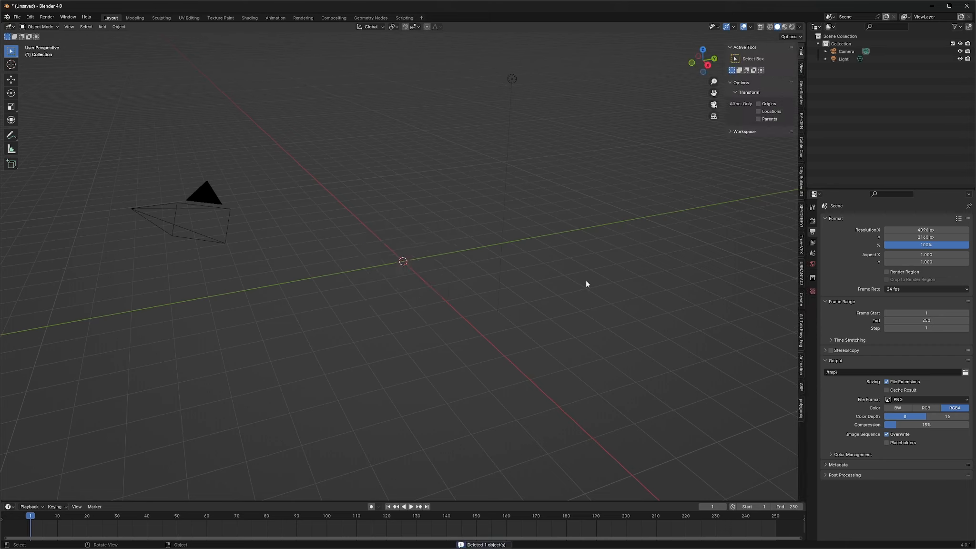
{"action": "left_click", "coordinate": [207, 191]}
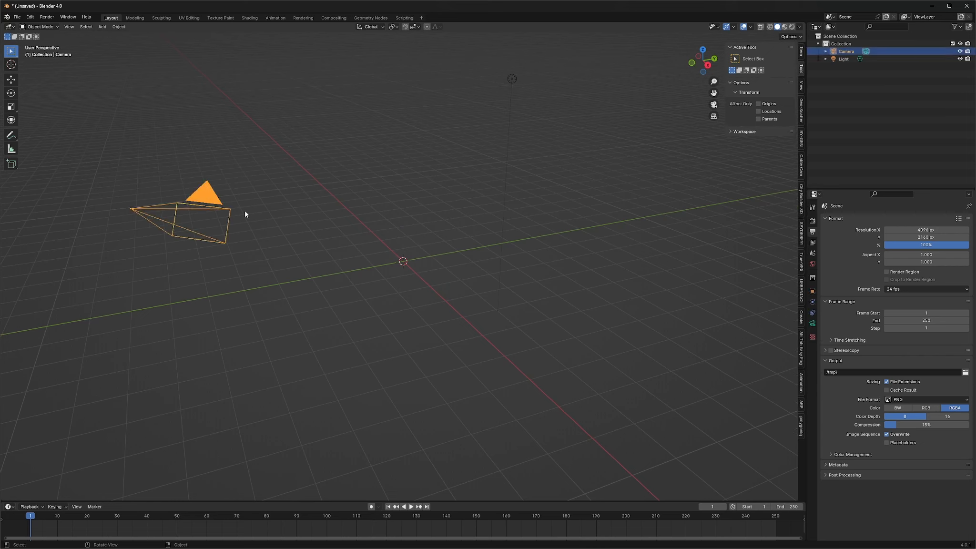
{"action": "left_click", "coordinate": [802, 52]}
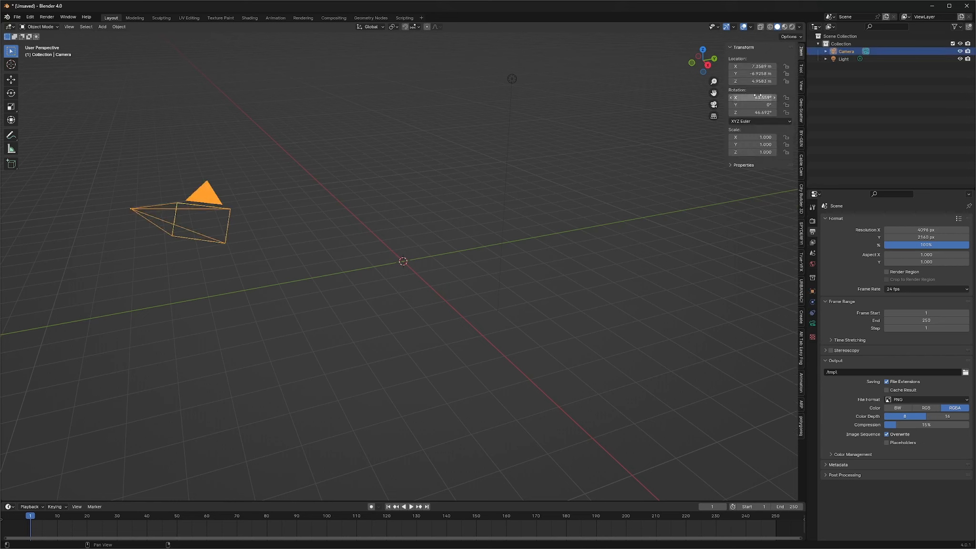
{"action": "left_click", "coordinate": [760, 66]}
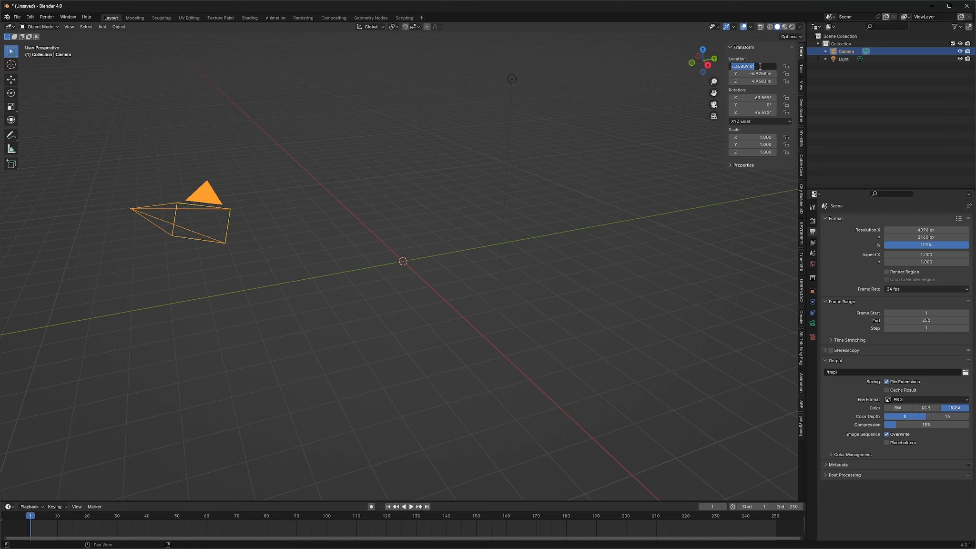
{"action": "type", "text": "0"}
{"action": "key", "text": "Tab"}
{"action": "type", "text": "0"}
{"action": "key", "text": "Tab"}
{"action": "type", "text": "0"}
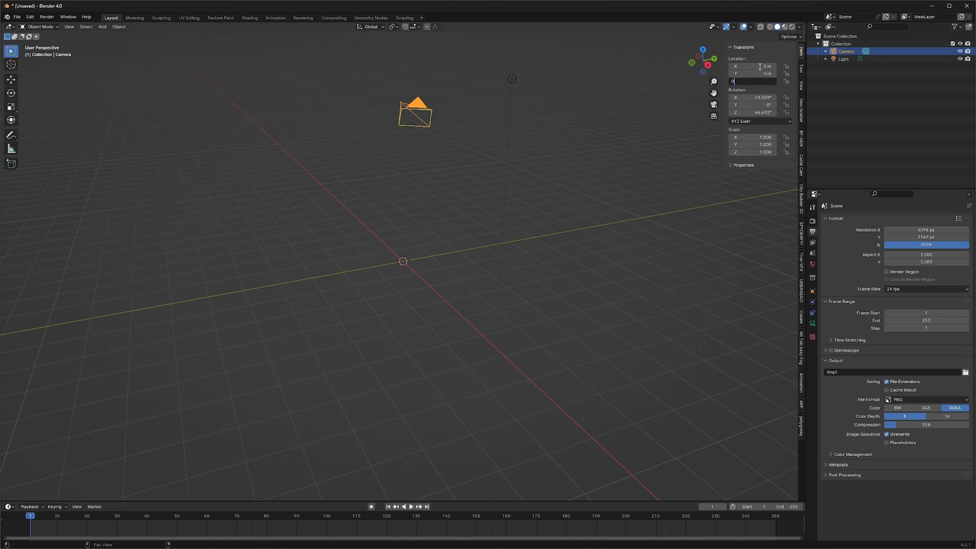
{"action": "key", "text": "Tab"}
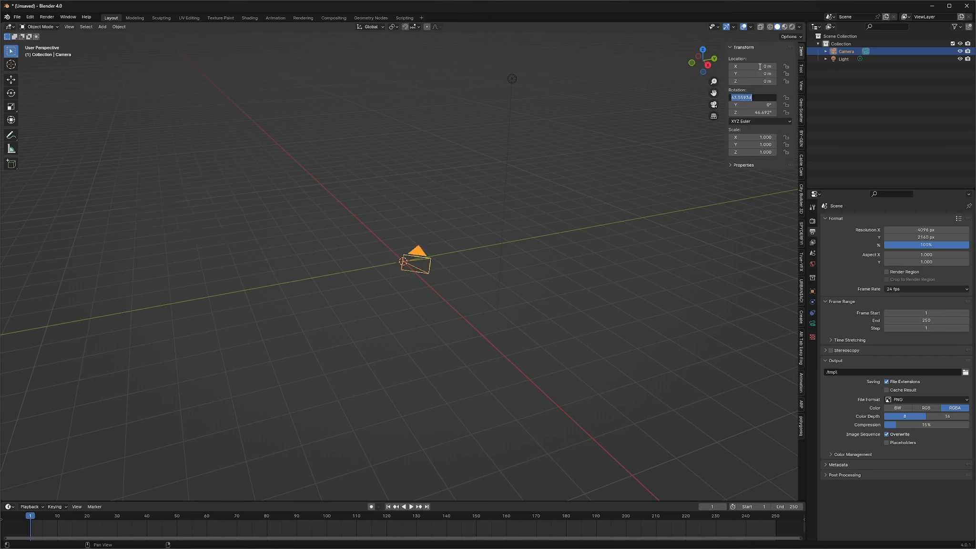
- Set the camera's rotation to 90° in X, 0° in Y and 0° in Z
{"action": "type", "text": "90"}
{"action": "key", "text": "Tab"}
{"action": "type", "text": "0"}
{"action": "key", "text": "Tab"}
{"action": "type", "text": "0"}
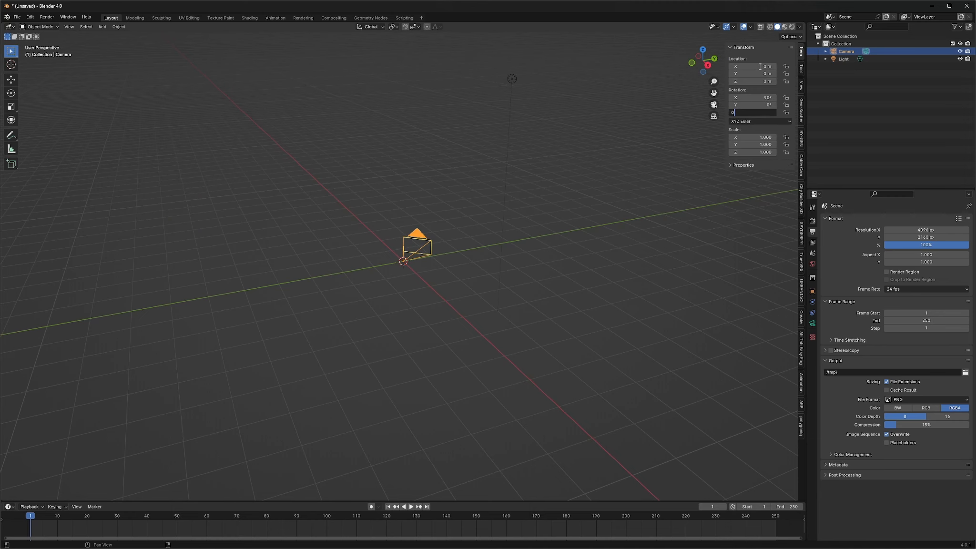
{"action": "key", "text": "Return"}
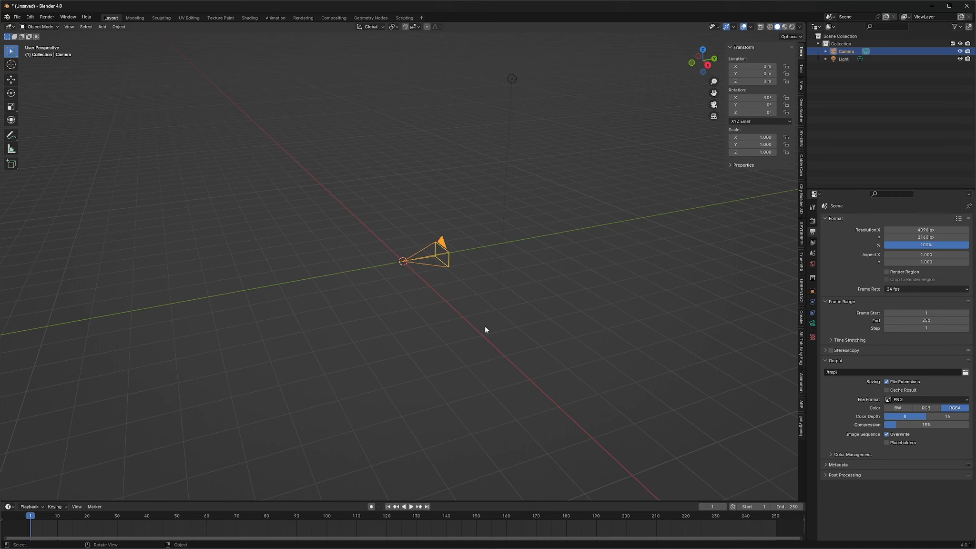
- Move the camera back along Y to about -1.9 m and up along Z to about 1 m, and deselect it
{"action": "mouse_move", "coordinate": [485, 326]}
{"action": "middle_mouse_down"}
{"action": "mouse_move", "coordinate": [458, 319]}
{"action": "mouse_move", "coordinate": [470, 323]}
{"action": "middle_mouse_up"}
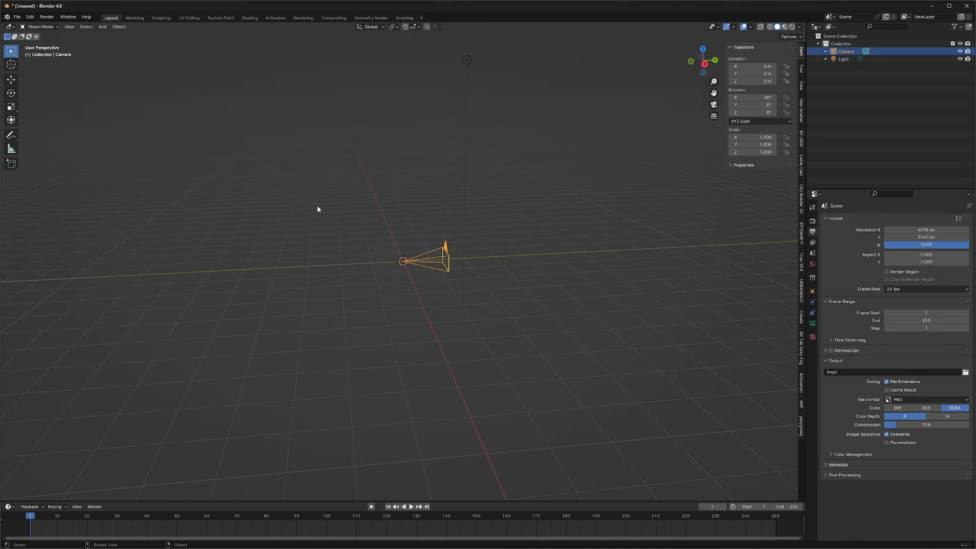
{"action": "left_click", "coordinate": [11, 79]}
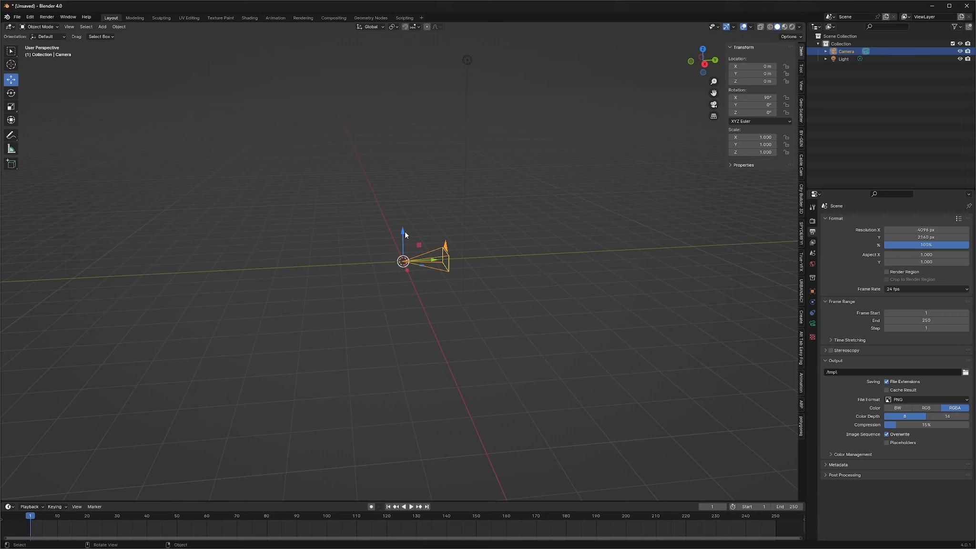
{"action": "left_click_drag", "start_coordinate": [405, 233], "coordinate": [372, 233]}
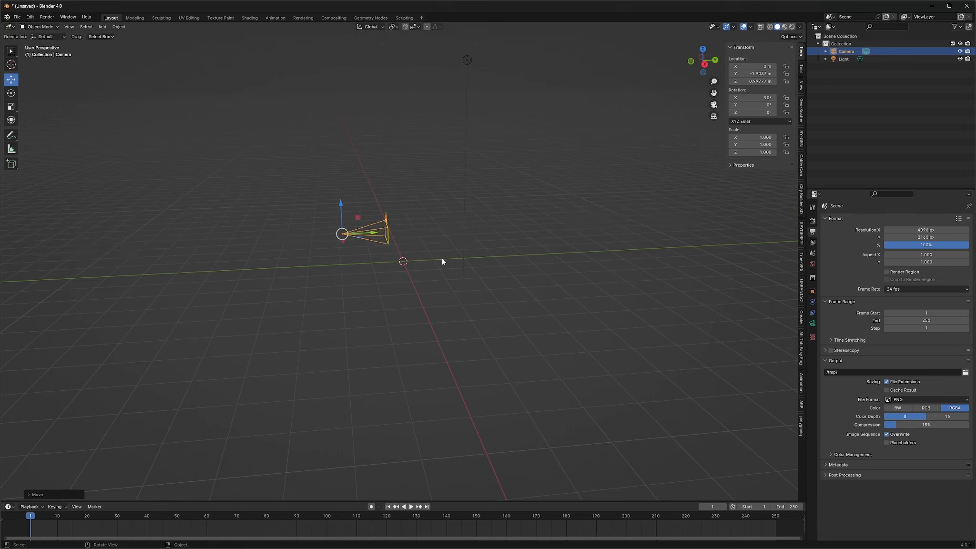
{"action": "left_click", "coordinate": [553, 236]}
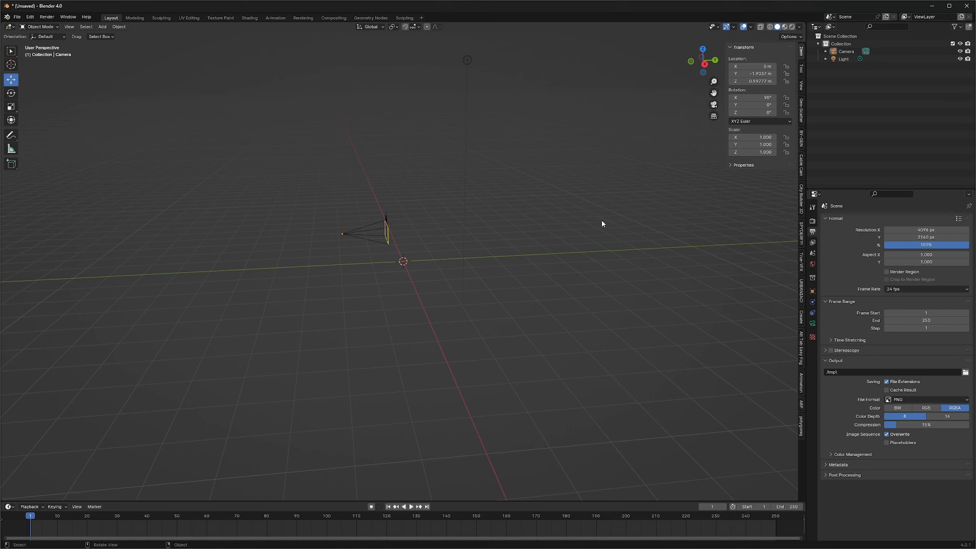
- Search the add-on preferences for "image" and check whether the Import Images as Planes add-on is enabled
{"action": "left_click", "coordinate": [30, 17]}
{"action": "left_click", "coordinate": [44, 116]}
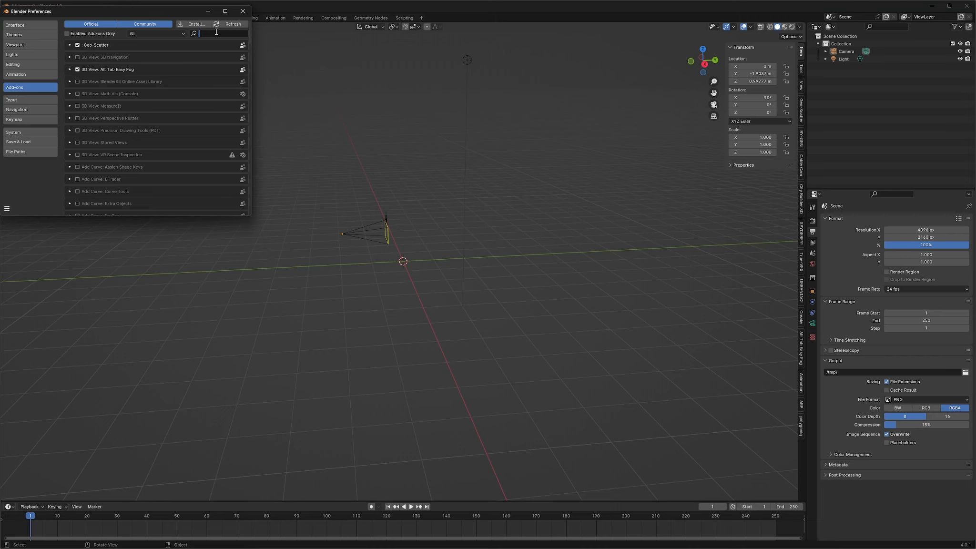
{"action": "type", "text": "image"}
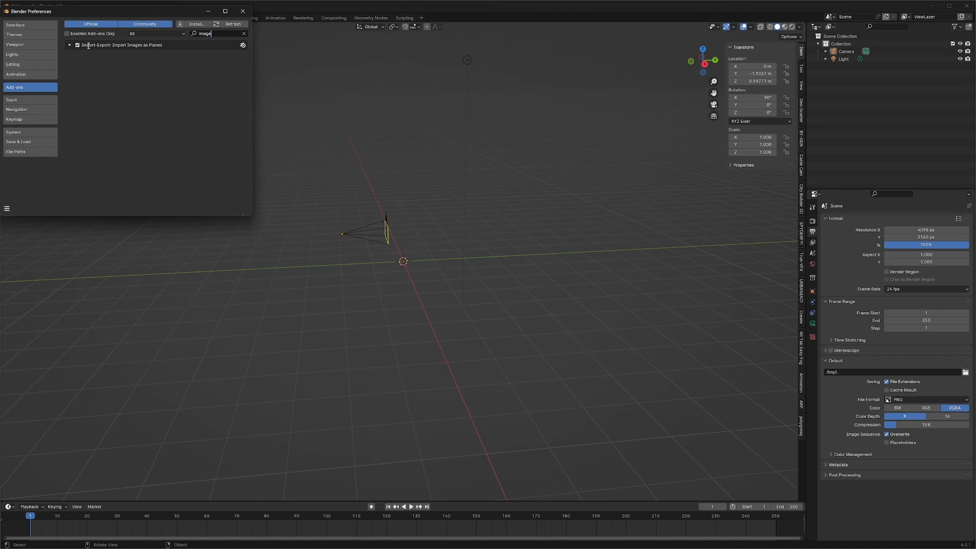
{"action": "left_click", "coordinate": [243, 10]}
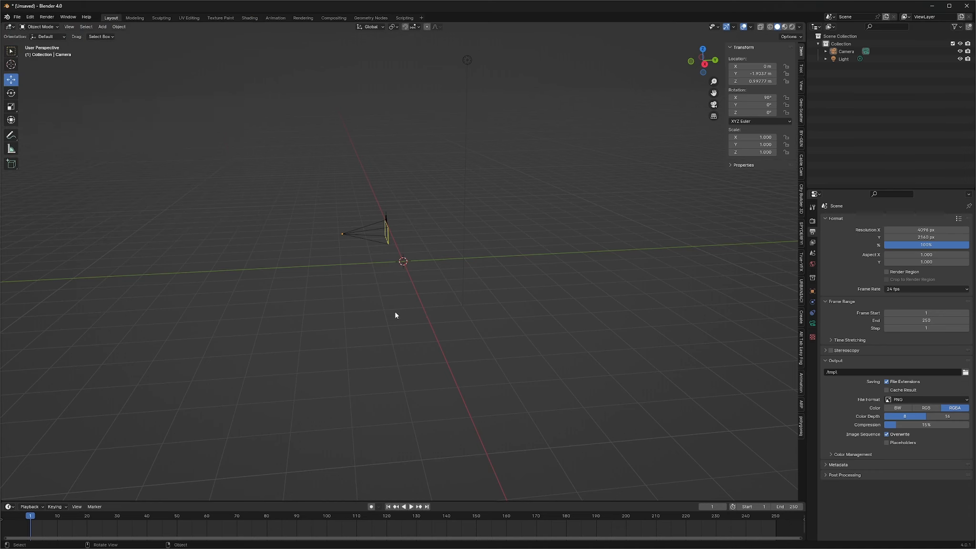
- Start an Images as Planes import and open the Footage folder inside GBG Dee - Soulful Wound on drive V
{"action": "left_click", "coordinate": [101, 27]}
{"action": "mouse_move", "coordinate": [122, 119]}
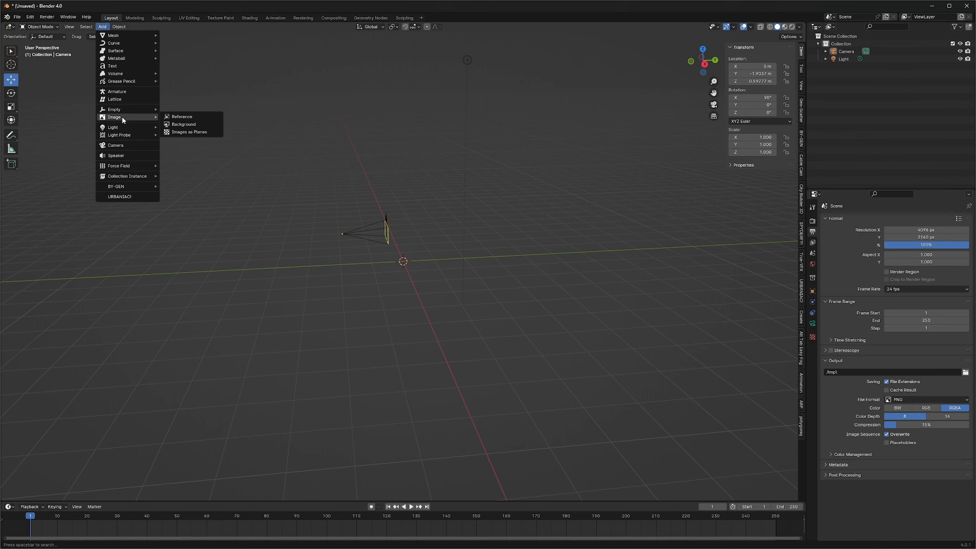
{"action": "left_click", "coordinate": [195, 132]}
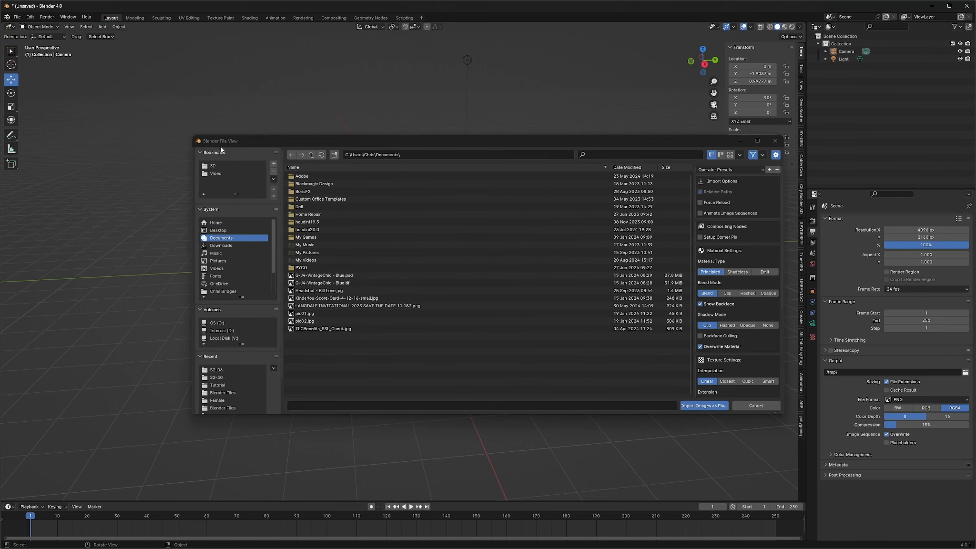
{"action": "left_click", "coordinate": [224, 340]}
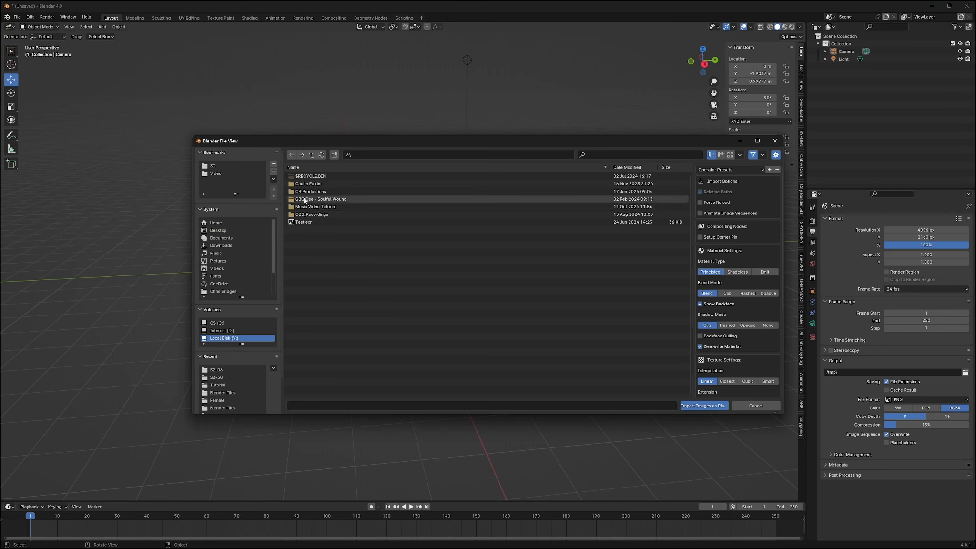
{"action": "left_click", "coordinate": [319, 199]}
{"action": "left_click", "coordinate": [300, 177]}
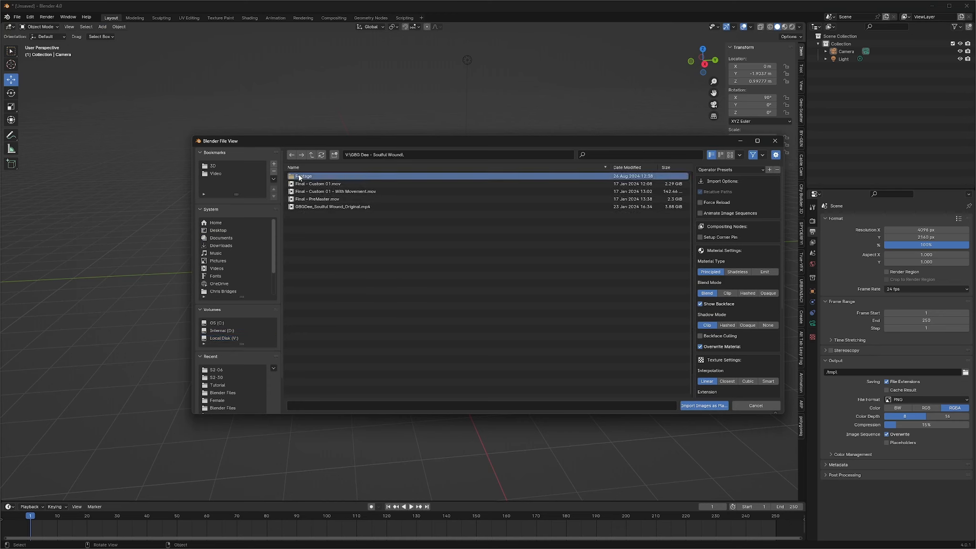
{"action": "double_click", "coordinate": [305, 177]}
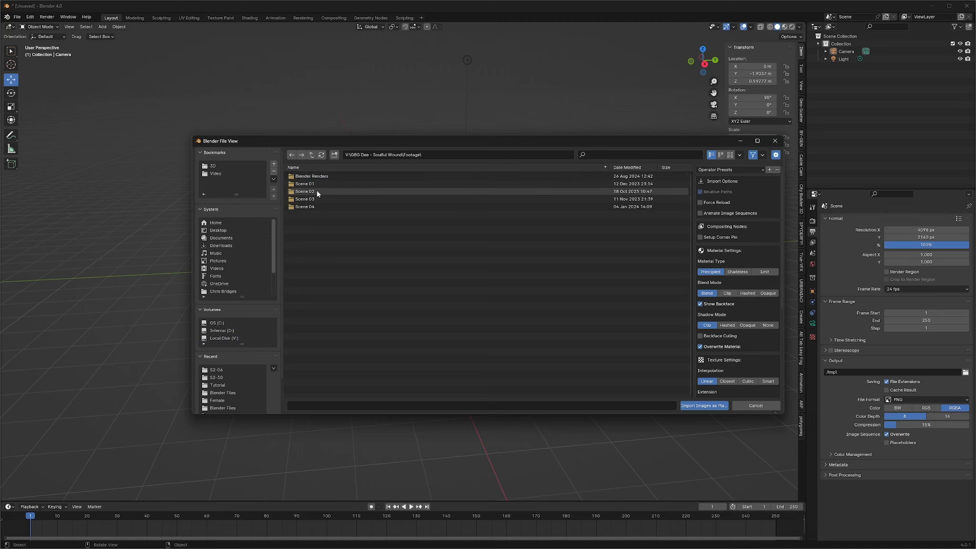
- Browse through Scene 02, Image Sequences and For Blender to open the S2-30 image sequence folder
{"action": "left_click", "coordinate": [315, 191]}
{"action": "double_click", "coordinate": [314, 192]}
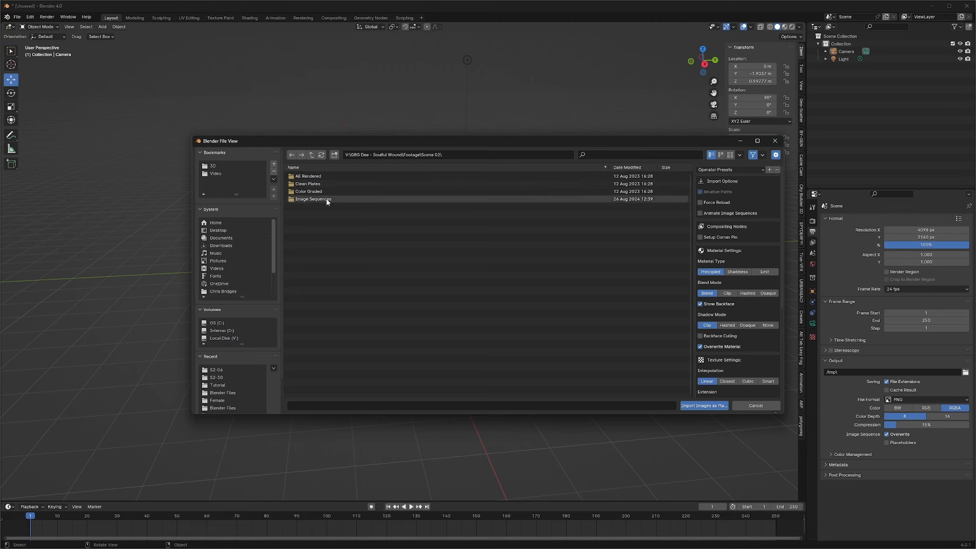
{"action": "left_click", "coordinate": [310, 200]}
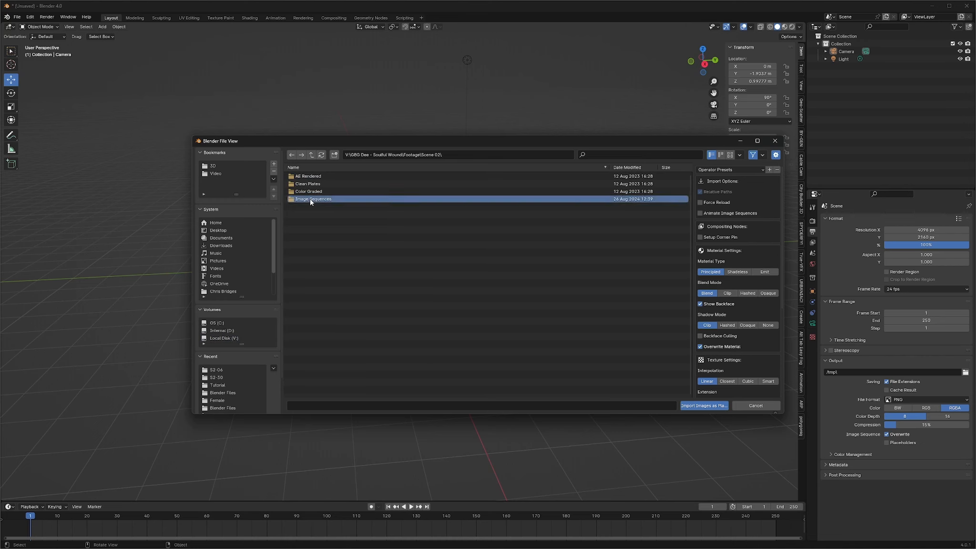
{"action": "double_click", "coordinate": [311, 200]}
{"action": "double_click", "coordinate": [310, 185]}
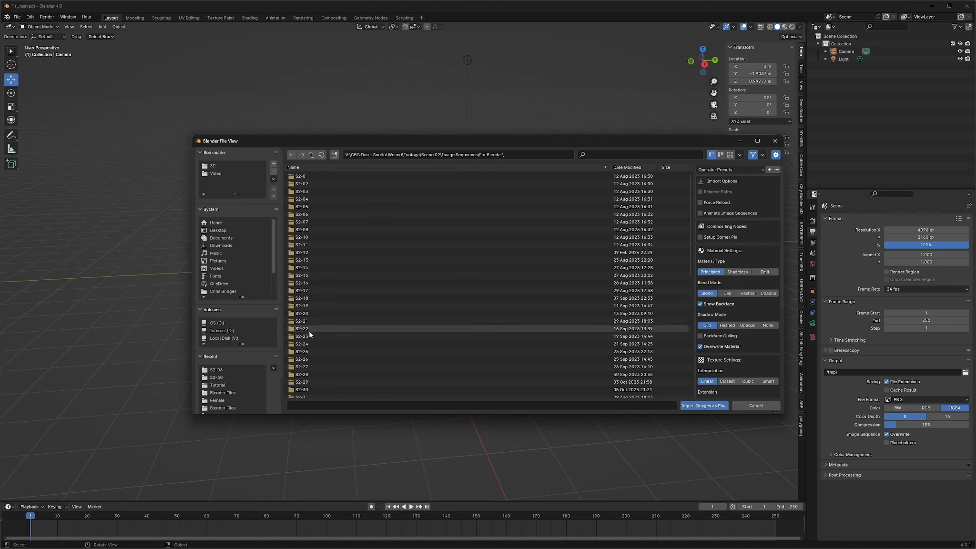
{"action": "double_click", "coordinate": [309, 392]}
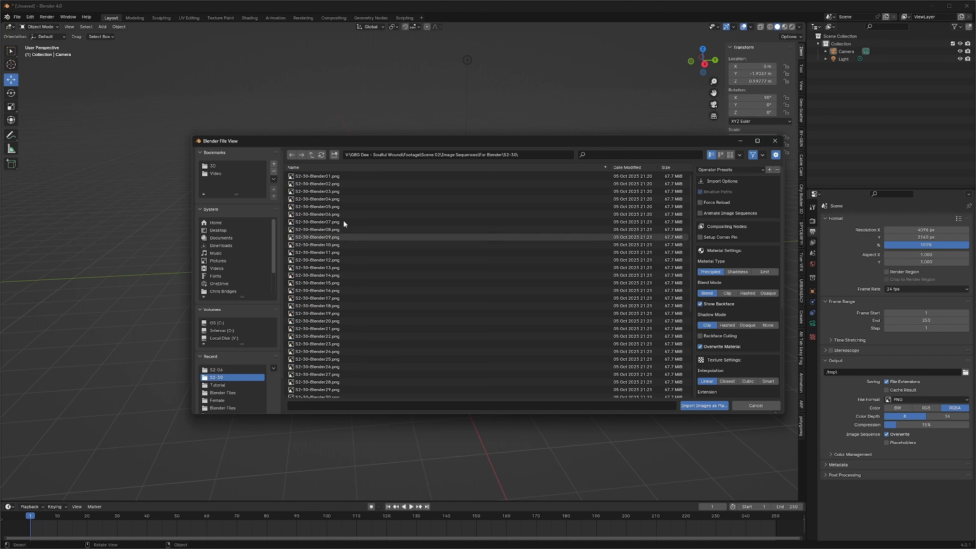
- Select the whole run of PNG frames in the S2-30 folder, starting from S2-30-Blender01.png
{"action": "left_click", "coordinate": [319, 176]}
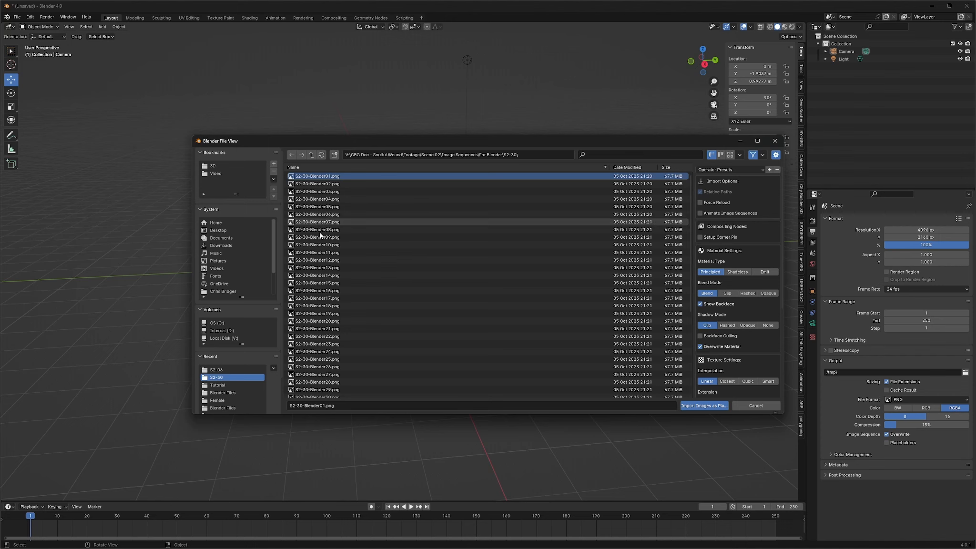
{"action": "scroll", "coordinate": [335, 307], "scroll_direction": "down", "scroll_amount": 5}
{"action": "scroll", "coordinate": [331, 384], "scroll_direction": "up", "scroll_amount": 5}
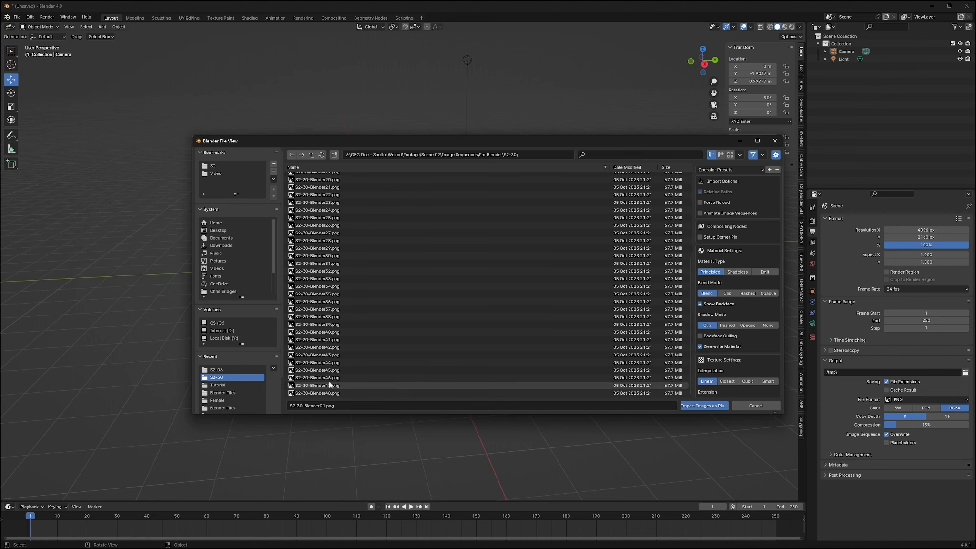
{"action": "left_click", "coordinate": [330, 390], "text": "shift"}
{"action": "scroll", "coordinate": [355, 274], "scroll_direction": "up", "scroll_amount": 1}
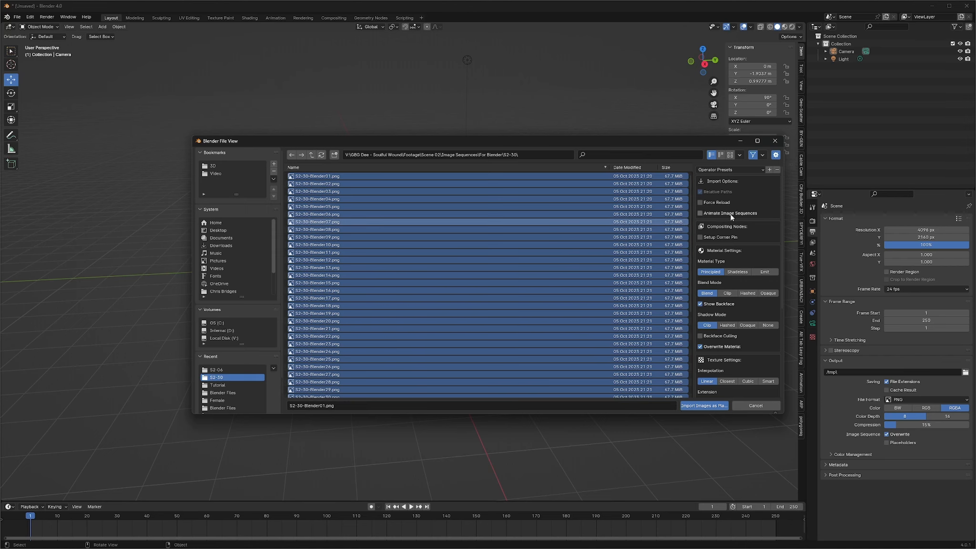
- Enable Animate Image Sequences in the import options and import the selected frames as a single image plane
{"action": "left_click", "coordinate": [700, 214]}
{"action": "scroll", "coordinate": [329, 381], "scroll_direction": "down", "scroll_amount": 4}
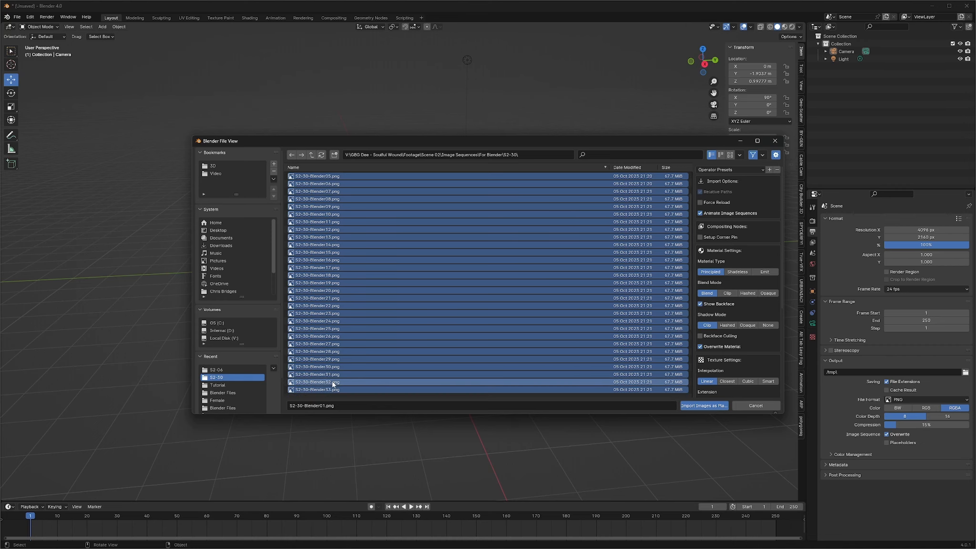
{"action": "scroll", "coordinate": [354, 238], "scroll_direction": "up", "scroll_amount": 4}
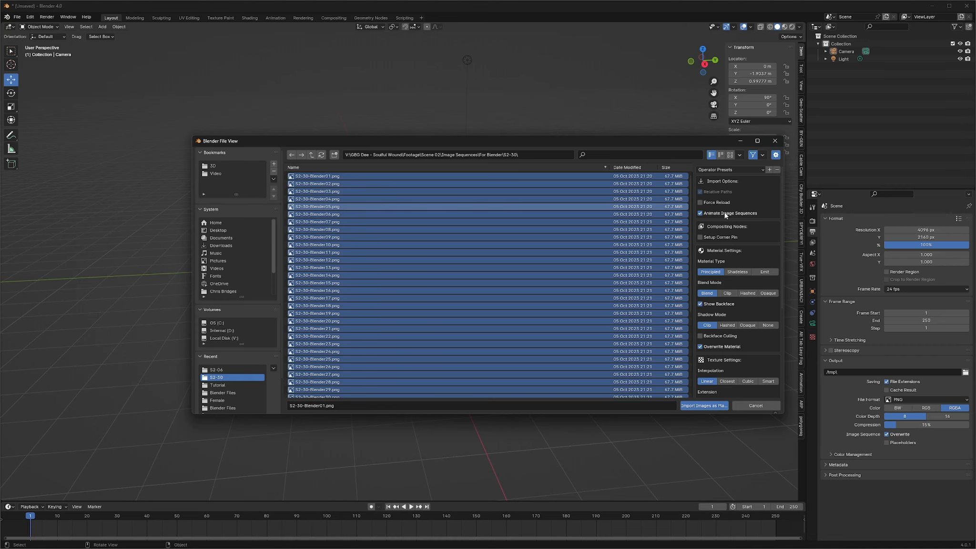
{"action": "scroll", "coordinate": [714, 238], "scroll_direction": "down", "scroll_amount": 3}
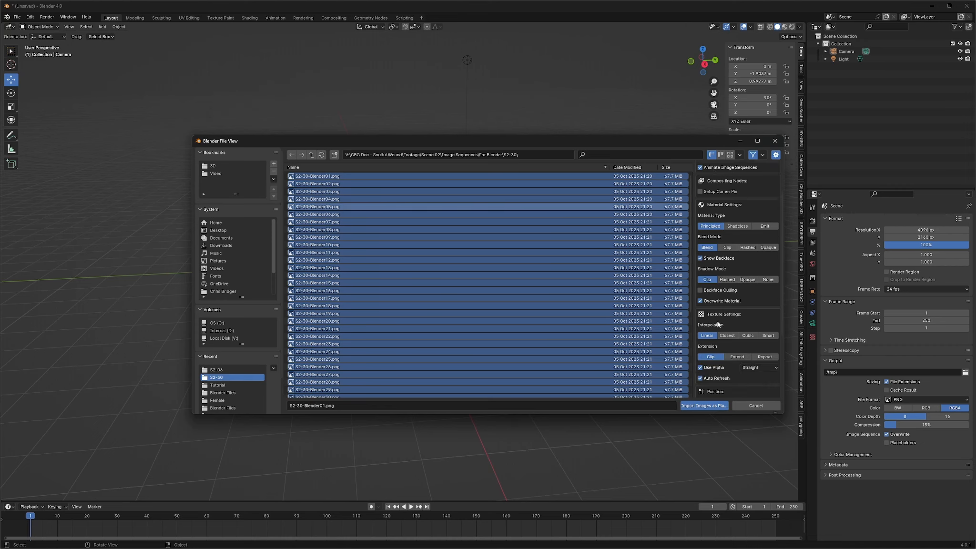
{"action": "left_click", "coordinate": [708, 405]}
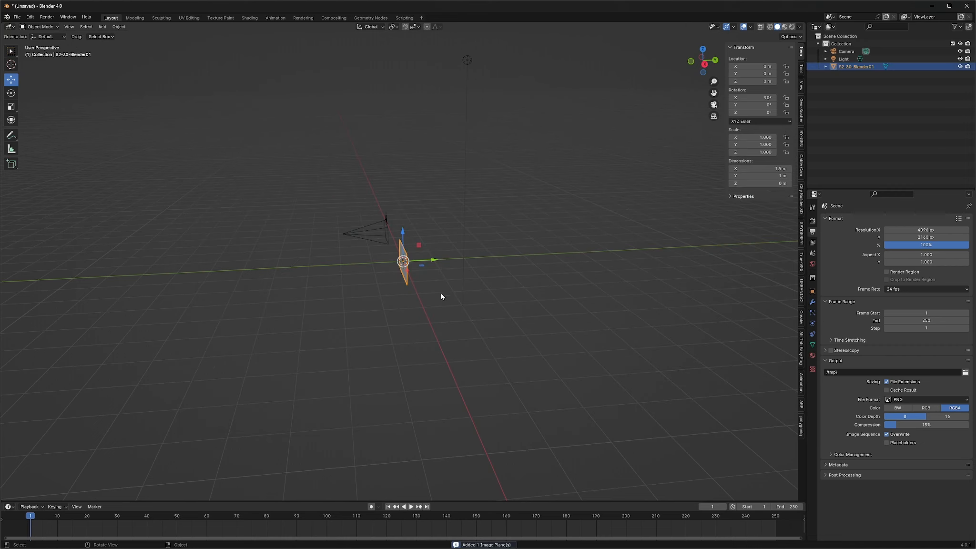
- Switch the viewport to Rendered shading and inspect the imported footage plane from the front and side
{"action": "left_click", "coordinate": [791, 26]}
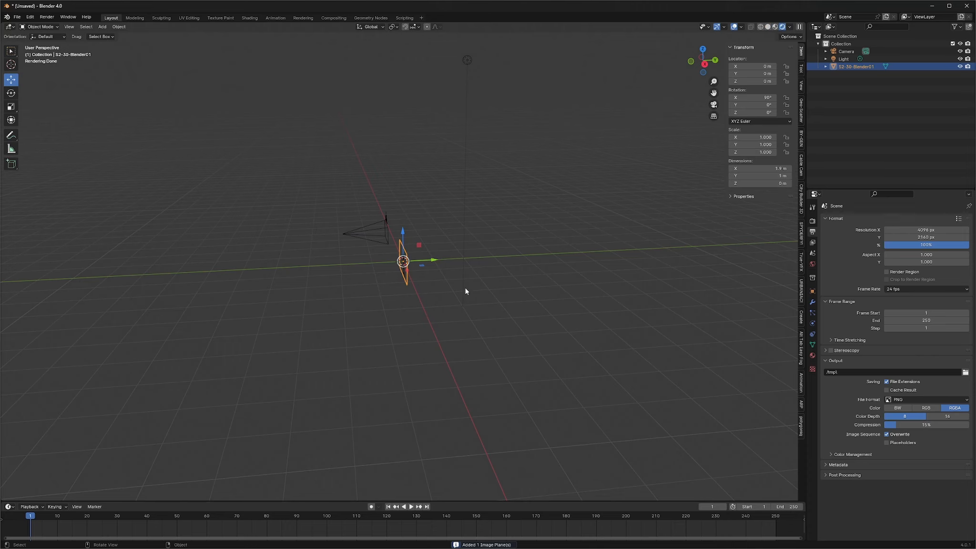
{"action": "middle_click_drag", "start_coordinate": [403, 305], "coordinate": [474, 298]}
{"action": "scroll", "coordinate": [410, 288], "scroll_direction": "up", "scroll_amount": 6}
{"action": "scroll", "coordinate": [412, 292], "scroll_direction": "up", "scroll_amount": 2}
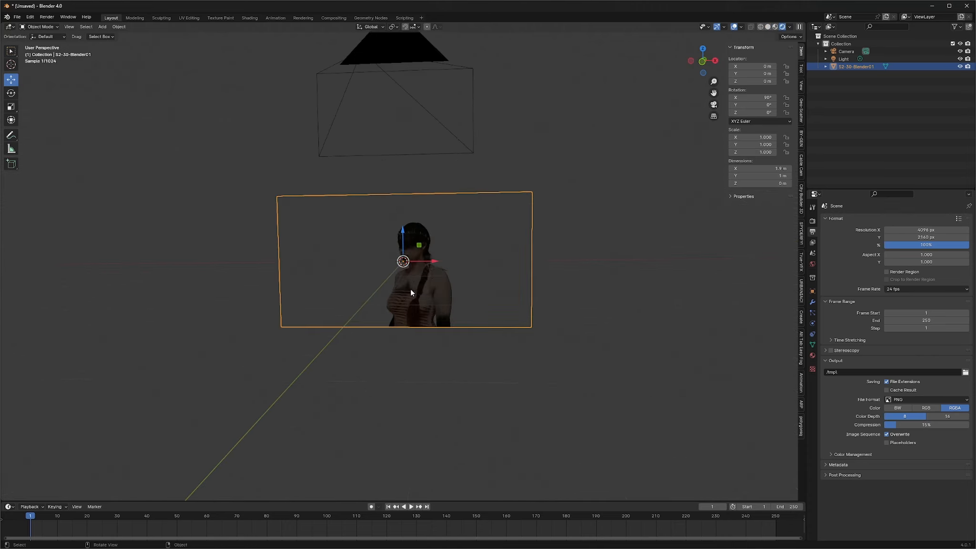
{"action": "mouse_move", "coordinate": [31, 519]}
{"action": "left_mouse_down"}
{"action": "mouse_move", "coordinate": [282, 533]}
{"action": "mouse_move", "coordinate": [29, 533]}
{"action": "left_mouse_up"}
{"action": "middle_click_drag", "start_coordinate": [410, 420], "coordinate": [327, 420]}
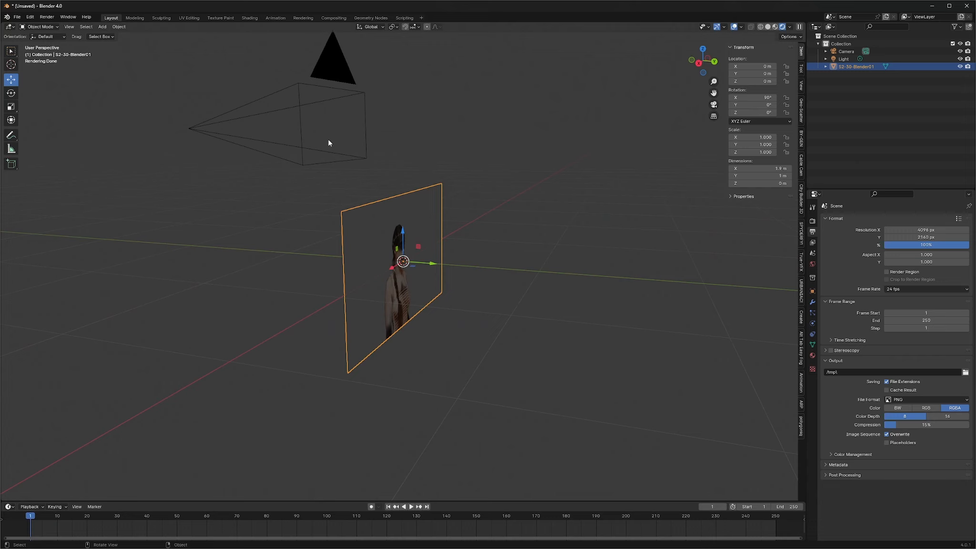
- Parent the footage plane to the camera with the Object option, and raise the camera to about 1.1 m along Z
{"action": "scroll", "coordinate": [445, 298], "scroll_direction": "down", "scroll_amount": 4}
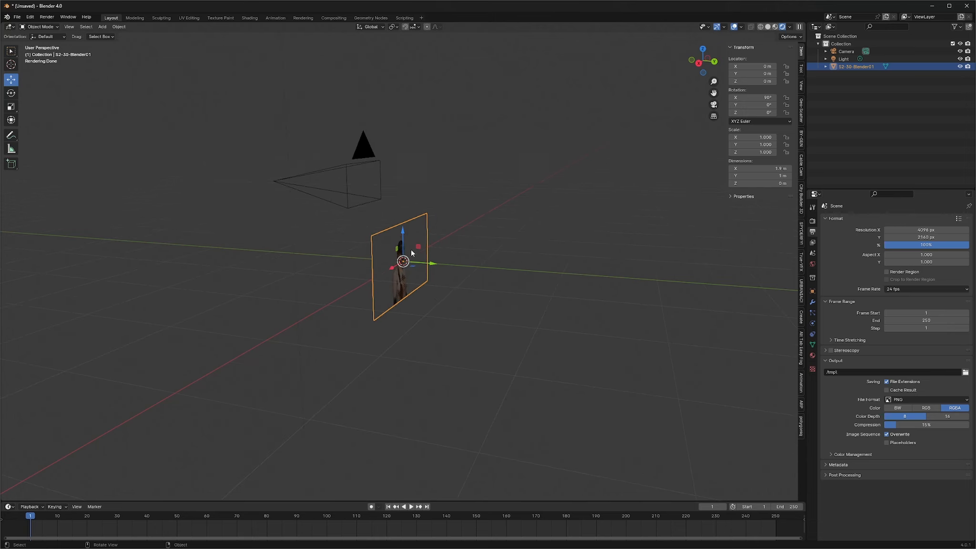
{"action": "middle_click_drag", "start_coordinate": [459, 319], "coordinate": [401, 351]}
{"action": "left_click", "coordinate": [394, 354]}
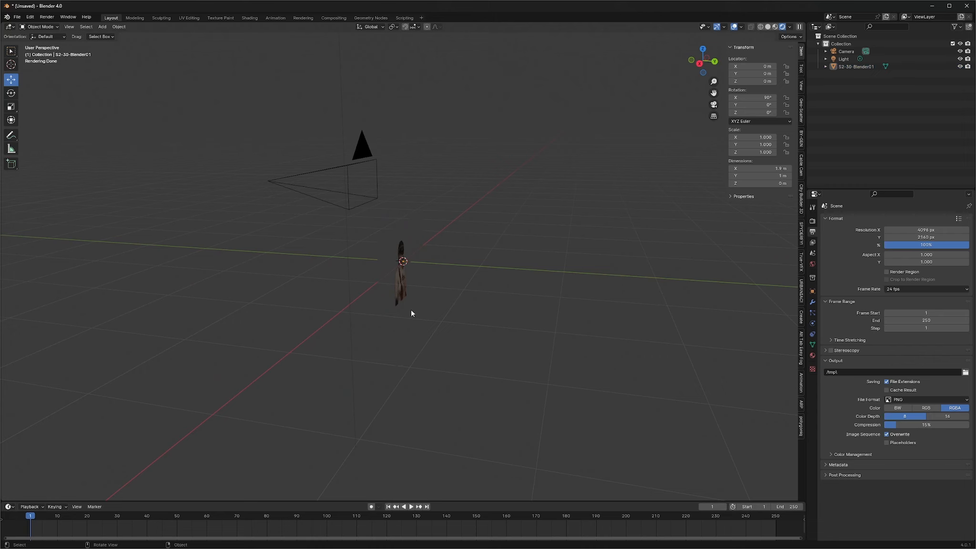
{"action": "left_click", "coordinate": [390, 273]}
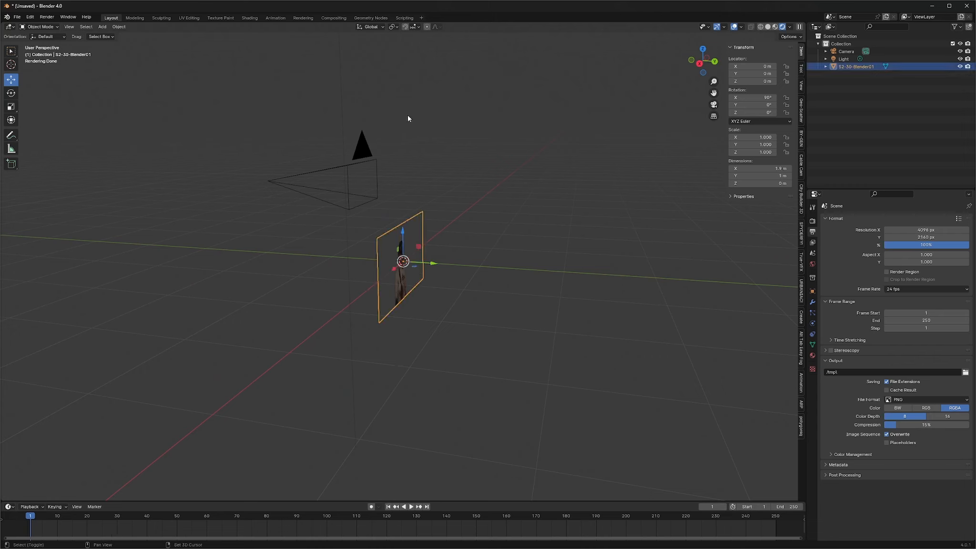
{"action": "left_click", "coordinate": [365, 155], "text": "shift"}
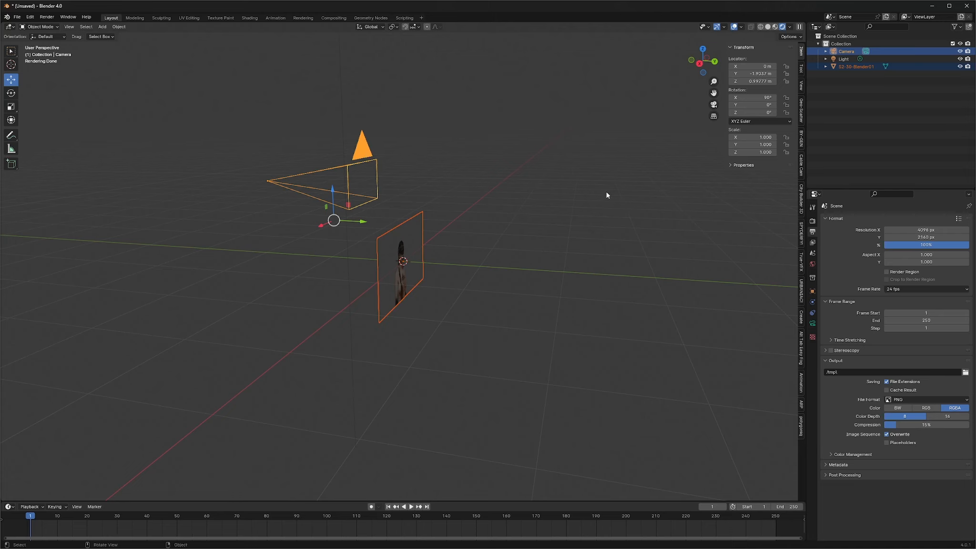
{"action": "key", "text": "ctrl+p"}
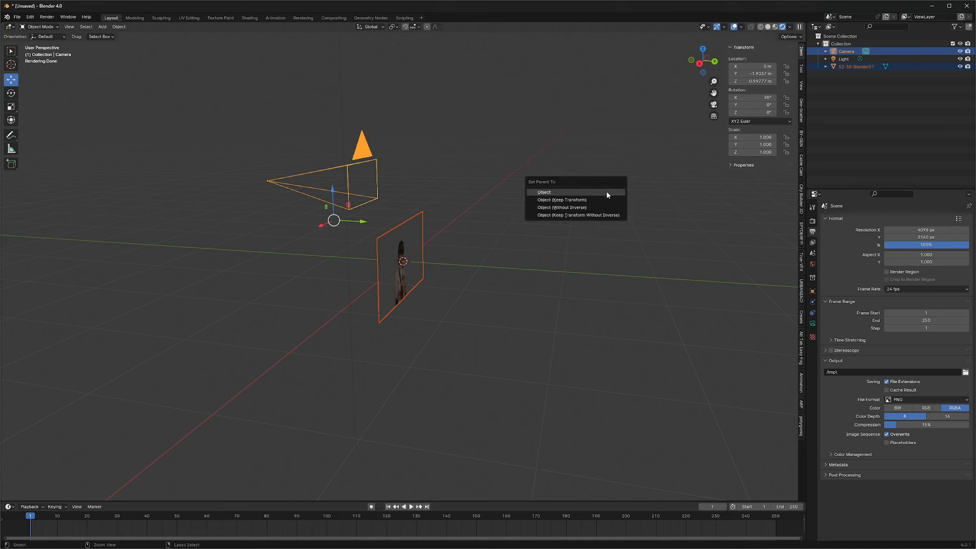
{"action": "left_click", "coordinate": [561, 192]}
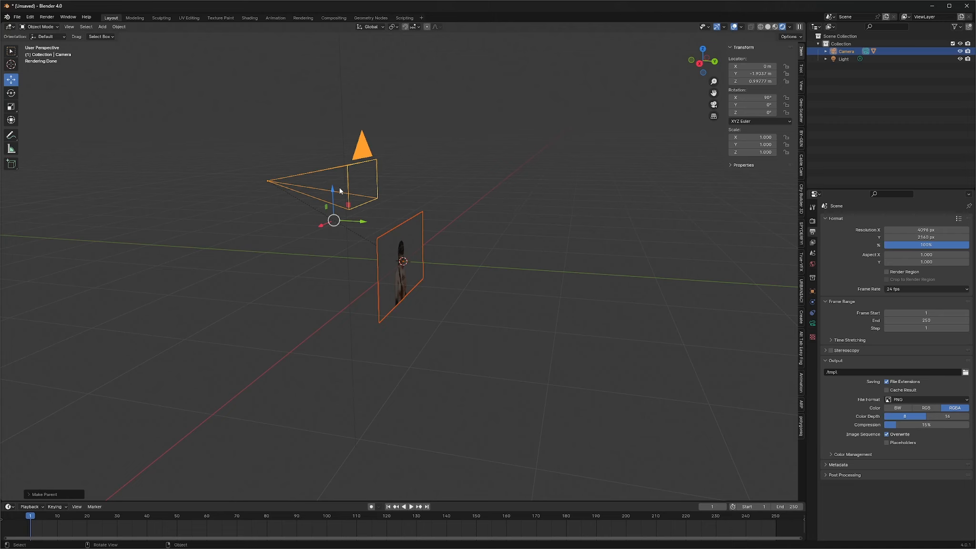
{"action": "left_click", "coordinate": [363, 155]}
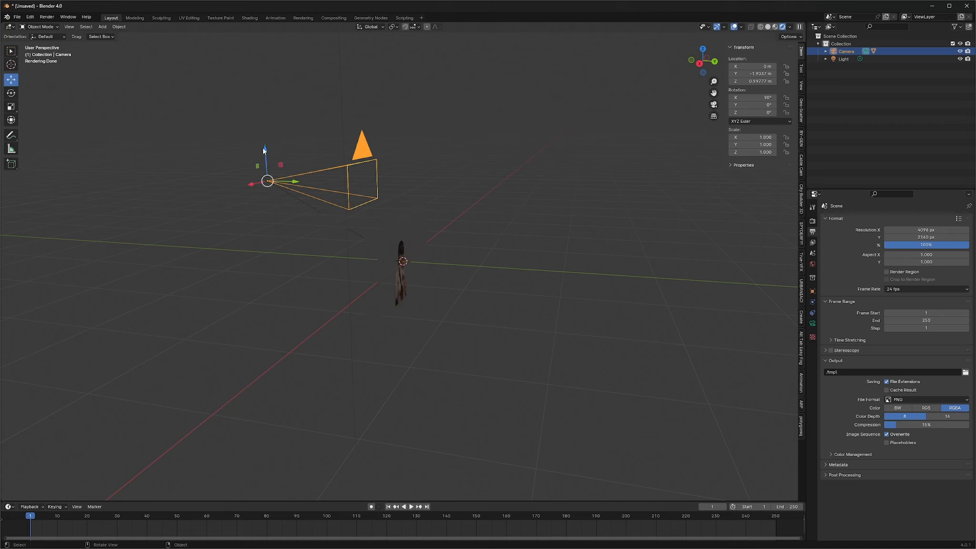
{"action": "mouse_move", "coordinate": [264, 151]}
{"action": "left_mouse_down"}
{"action": "mouse_move", "coordinate": [261, 108]}
{"action": "mouse_move", "coordinate": [264, 150]}
{"action": "mouse_move", "coordinate": [270, 139]}
{"action": "left_mouse_up"}
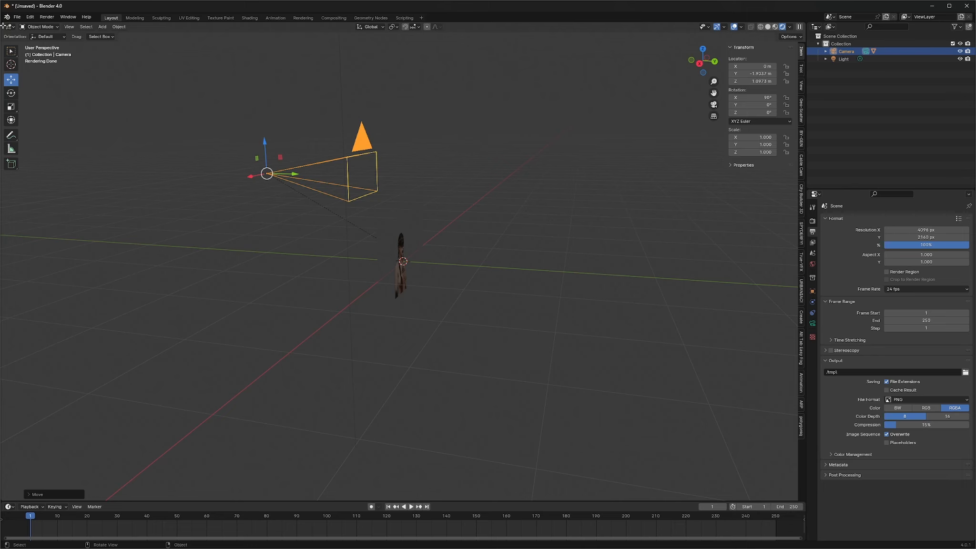
- Split the 3D viewport into two side by side, show the camera view in the rendered one and hide its sidebar
{"action": "left_click_drag", "start_coordinate": [2, 24], "coordinate": [435, 52]}
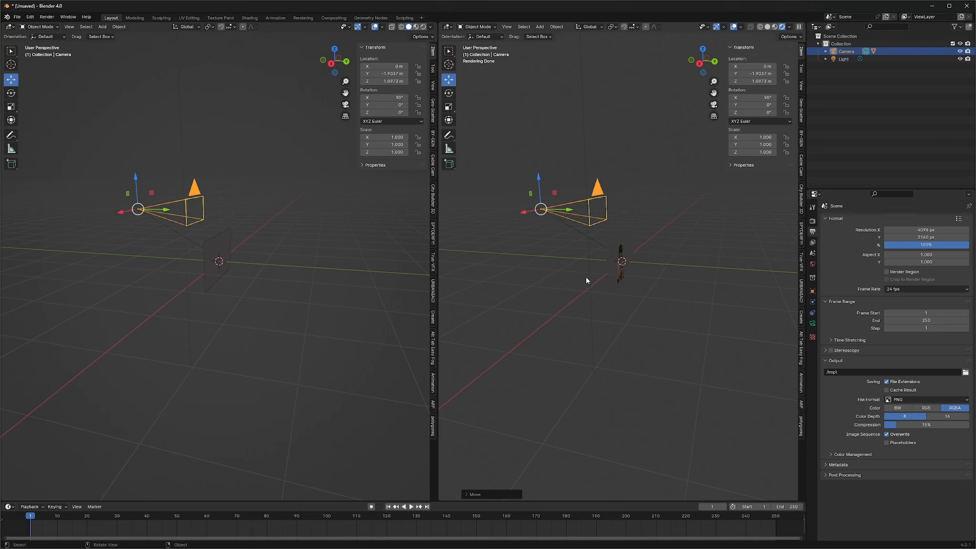
{"action": "key", "text": "KP_0"}
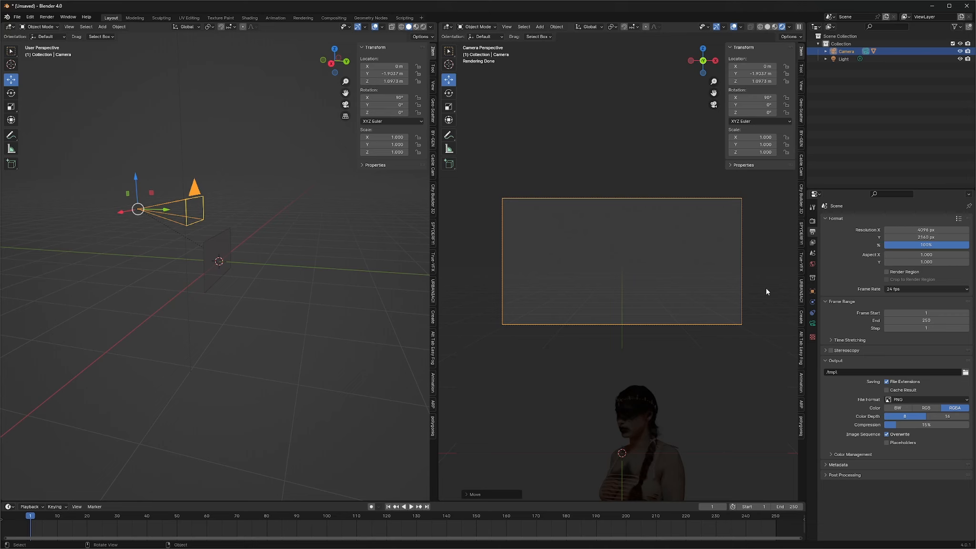
{"action": "scroll", "coordinate": [529, 317], "scroll_direction": "up", "scroll_amount": 1}
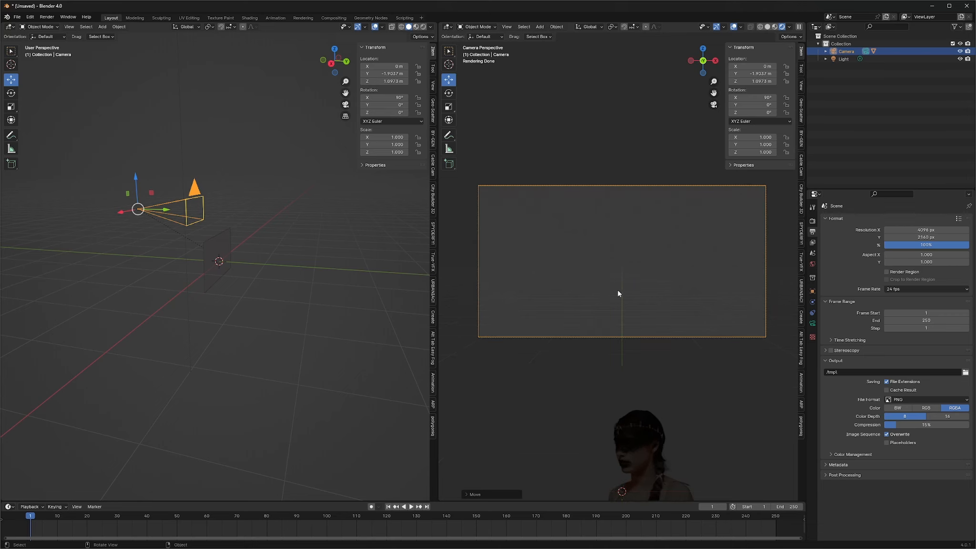
{"action": "scroll", "coordinate": [614, 291], "scroll_direction": "up", "scroll_amount": 1}
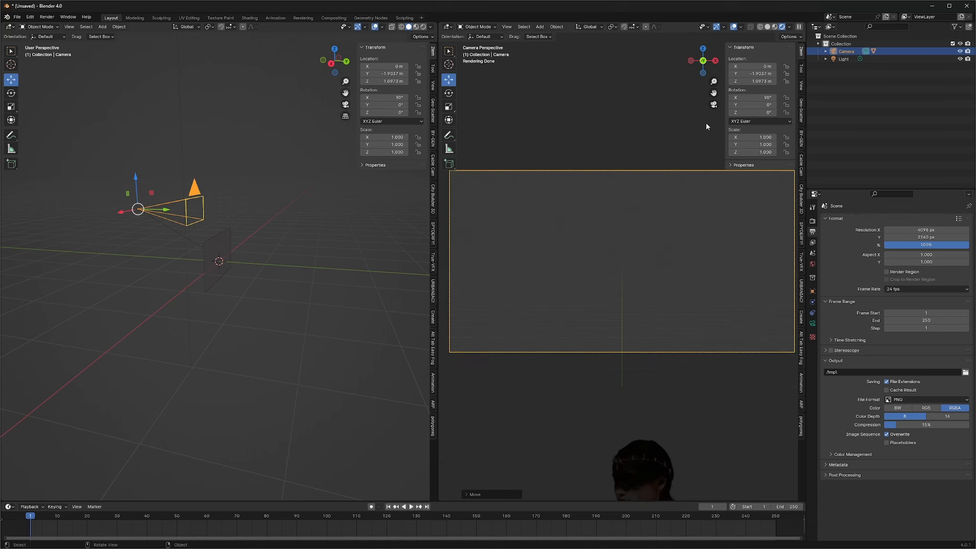
{"action": "key", "text": "n"}
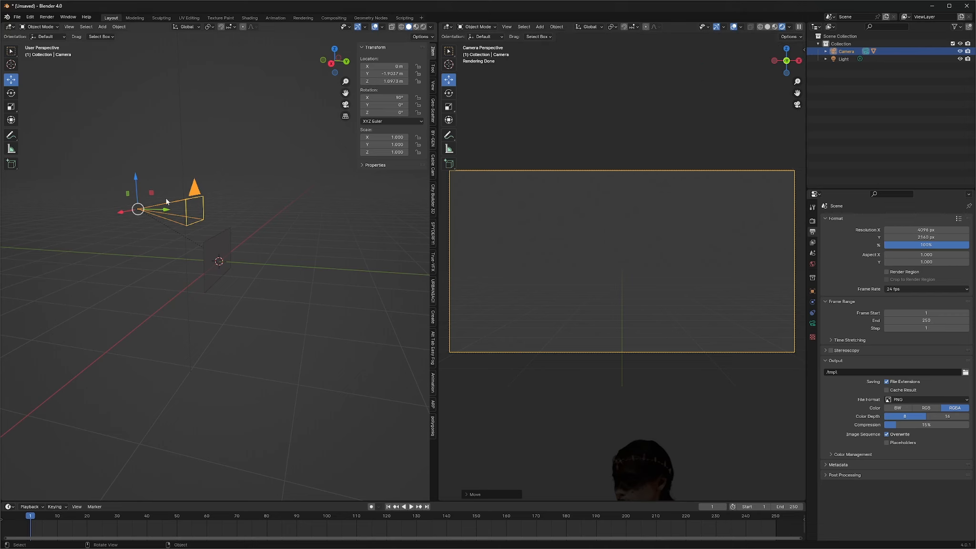
- Put the footage plane in Edit Mode and move its geometry up about 1.05 m into the camera's view
{"action": "left_click", "coordinate": [209, 277]}
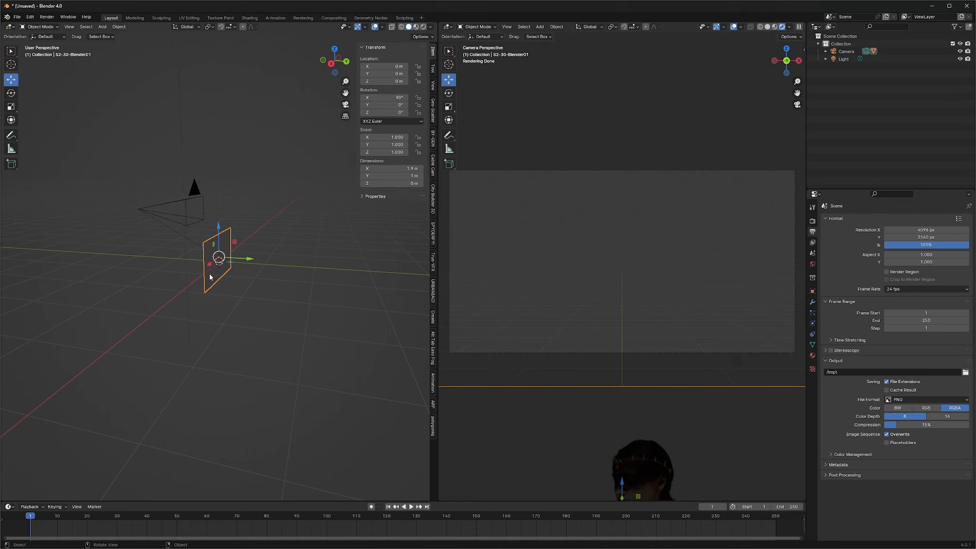
{"action": "left_click", "coordinate": [35, 25]}
{"action": "left_click", "coordinate": [39, 44]}
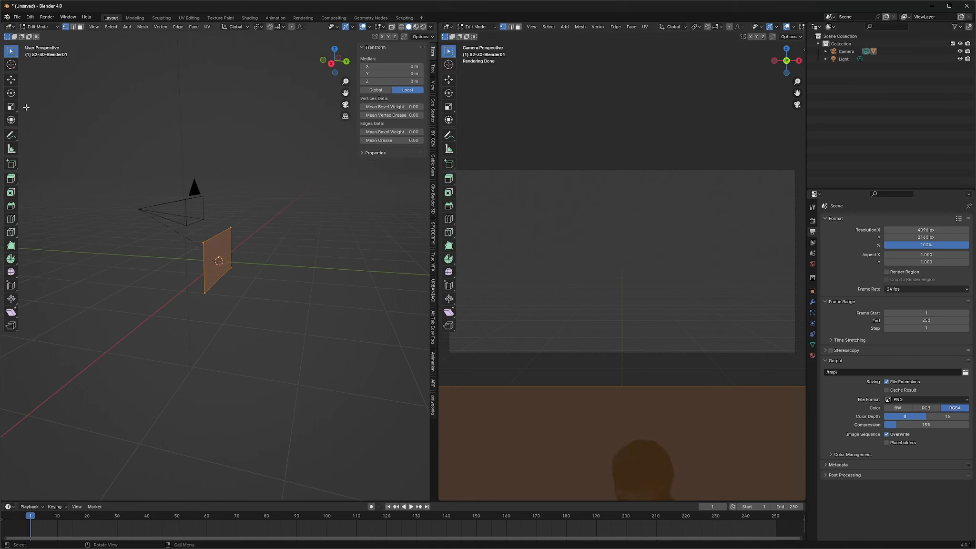
{"action": "left_click", "coordinate": [11, 80]}
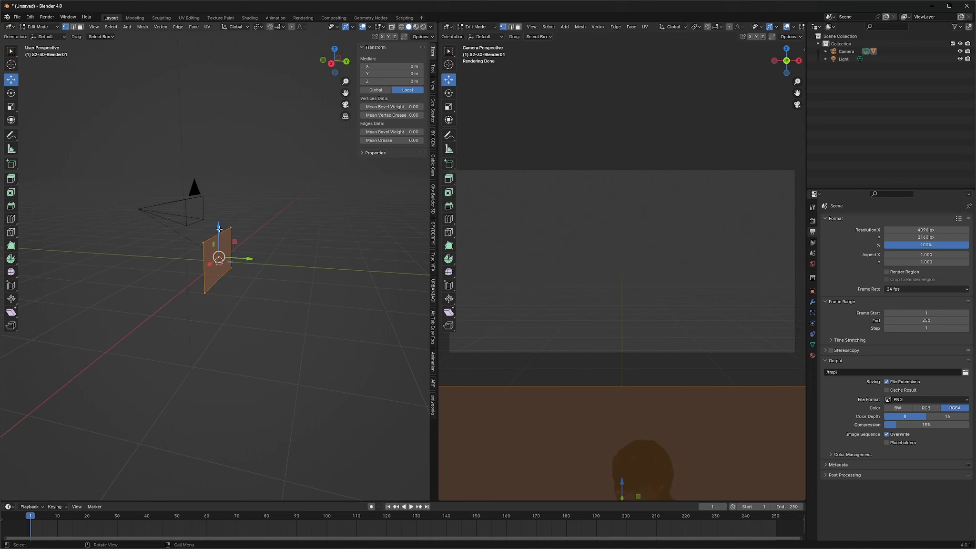
{"action": "left_click_drag", "start_coordinate": [219, 228], "coordinate": [220, 177]}
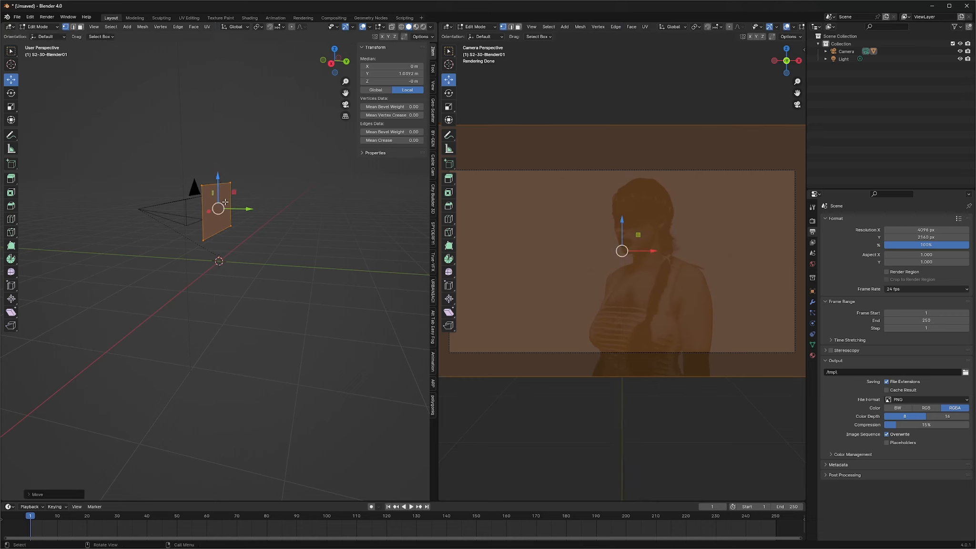
- Push the plane's geometry about 0.73 m away from the camera and adjust its height to about 1 m, filling the camera frame
{"action": "left_click_drag", "start_coordinate": [247, 209], "coordinate": [279, 208]}
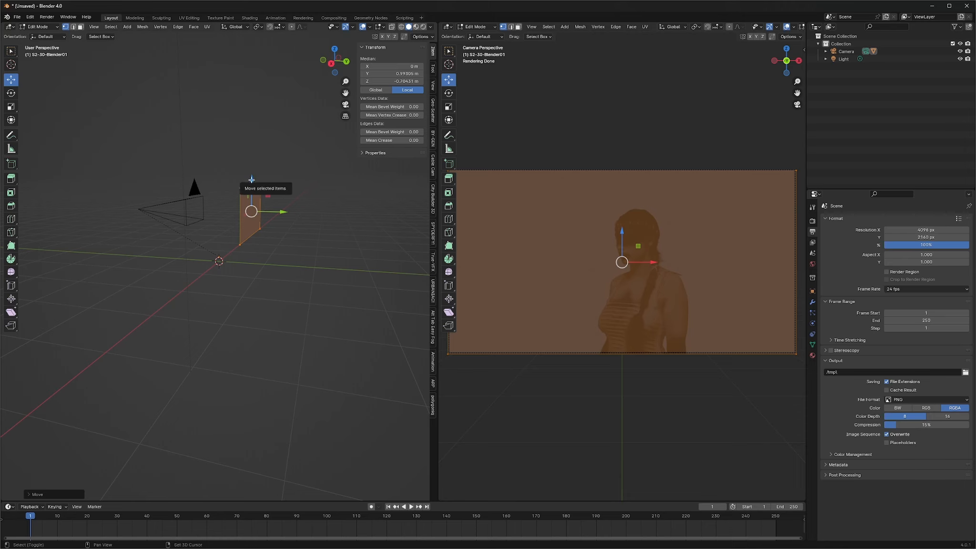
{"action": "left_click_drag", "start_coordinate": [252, 179], "coordinate": [251, 179], "text": "shift"}
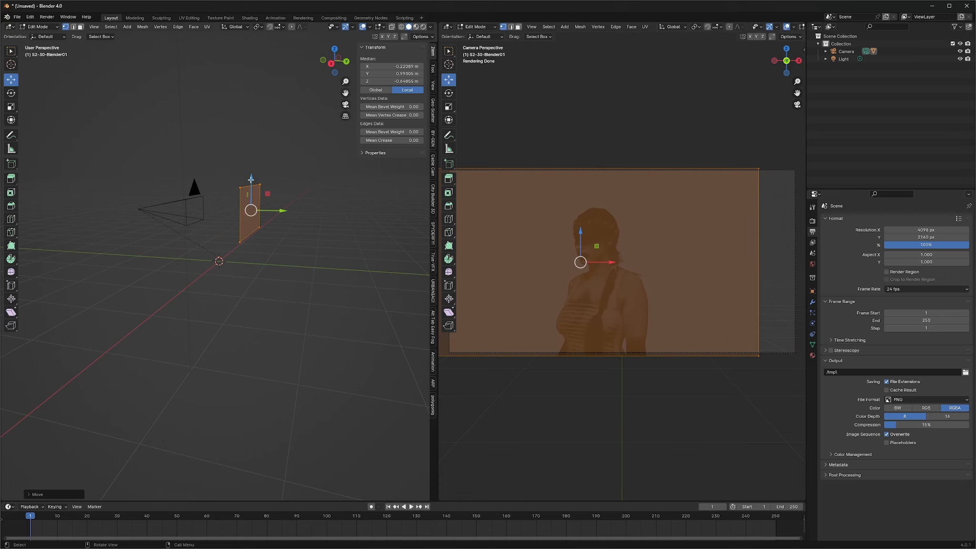
{"action": "left_click_drag", "start_coordinate": [279, 210], "coordinate": [273, 204]}
{"action": "middle_click_drag", "start_coordinate": [281, 259], "coordinate": [210, 214]}
{"action": "left_click_drag", "start_coordinate": [224, 215], "coordinate": [217, 216]}
{"action": "mouse_move", "coordinate": [242, 183]}
{"action": "left_mouse_down"}
{"action": "mouse_move", "coordinate": [211, 215]}
{"action": "mouse_move", "coordinate": [240, 183]}
{"action": "left_mouse_up"}
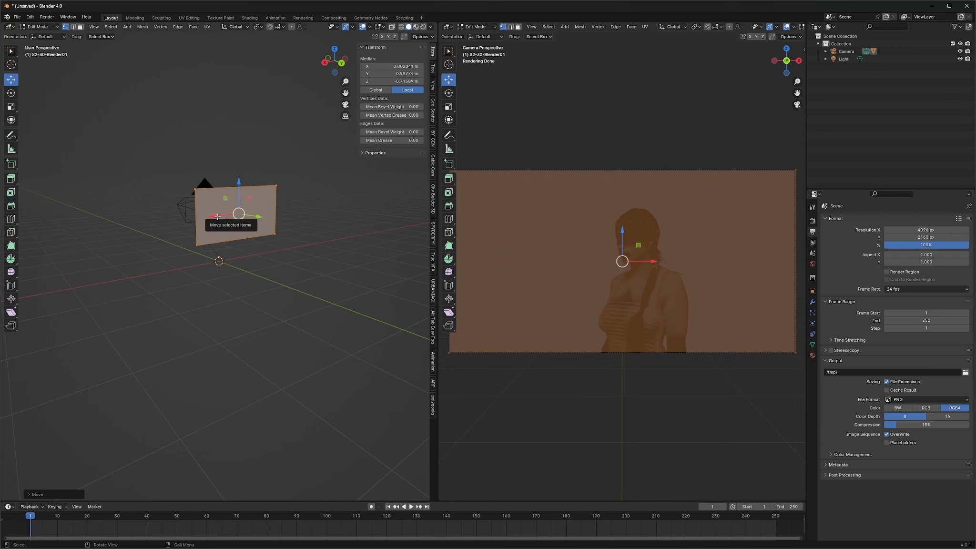
{"action": "left_click_drag", "start_coordinate": [256, 216], "coordinate": [274, 218]}
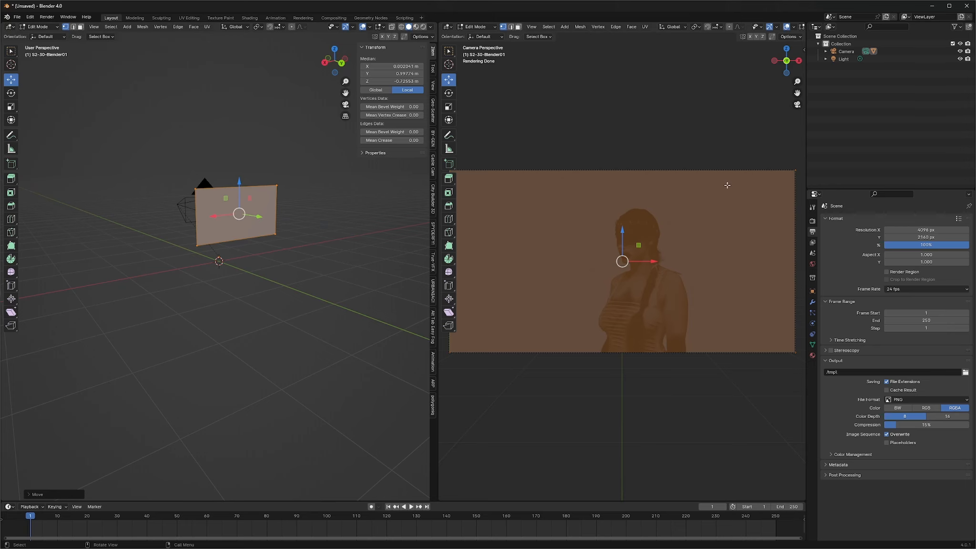
- Check the plane's edges against the camera frame up close, and leave the camera view
{"action": "scroll", "coordinate": [714, 225], "scroll_direction": "up", "scroll_amount": 5}
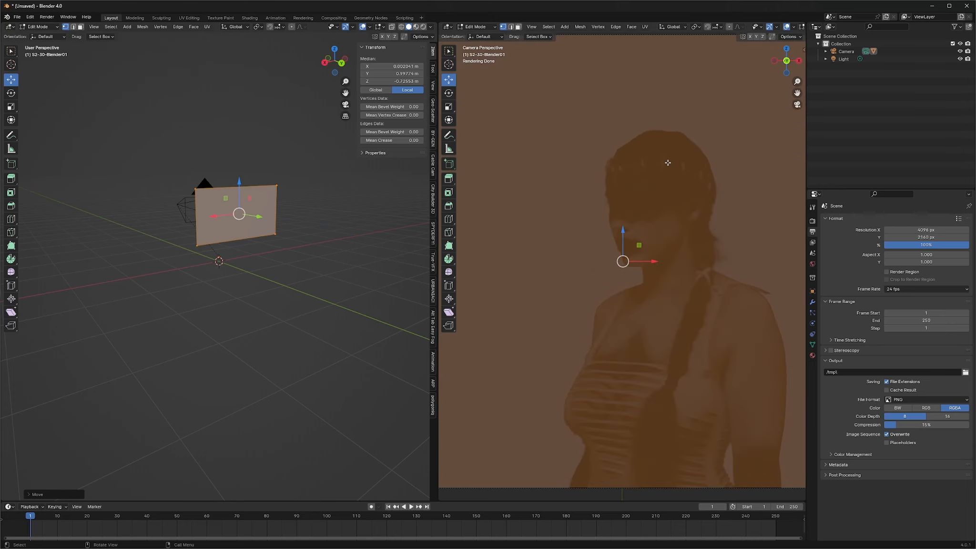
{"action": "middle_click_drag", "start_coordinate": [655, 64], "coordinate": [616, 164], "text": "shift"}
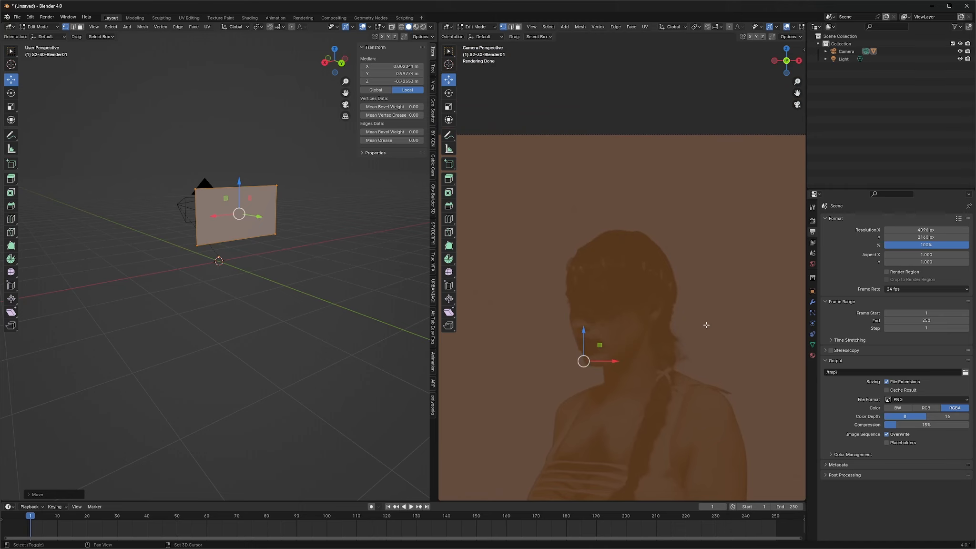
{"action": "scroll", "coordinate": [675, 325], "scroll_direction": "down", "scroll_amount": 1}
{"action": "scroll", "coordinate": [675, 325], "scroll_direction": "down", "scroll_amount": 4}
{"action": "key", "text": "KP_Decimal"}
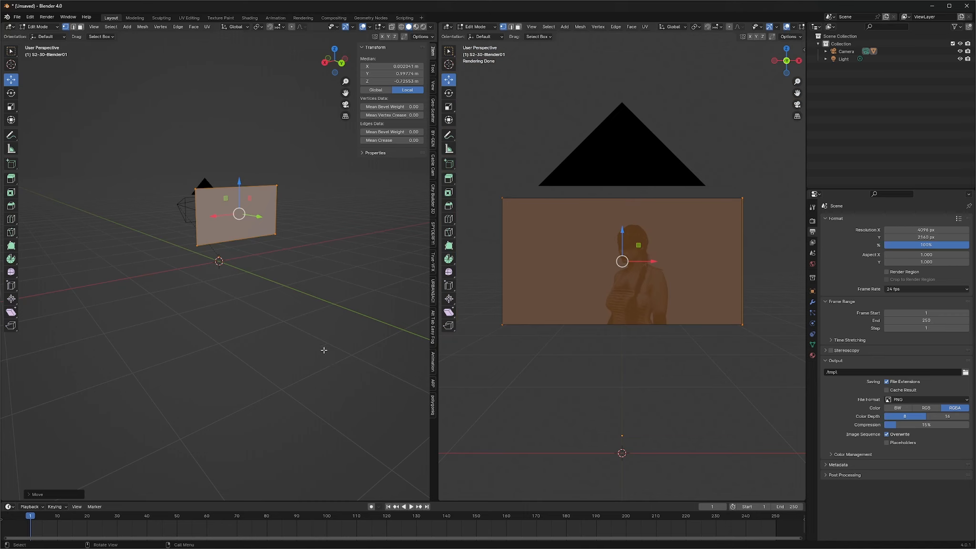
- Return the footage plane from Edit Mode to Object Mode, viewing the plane and camera from the side
{"action": "left_click", "coordinate": [39, 26]}
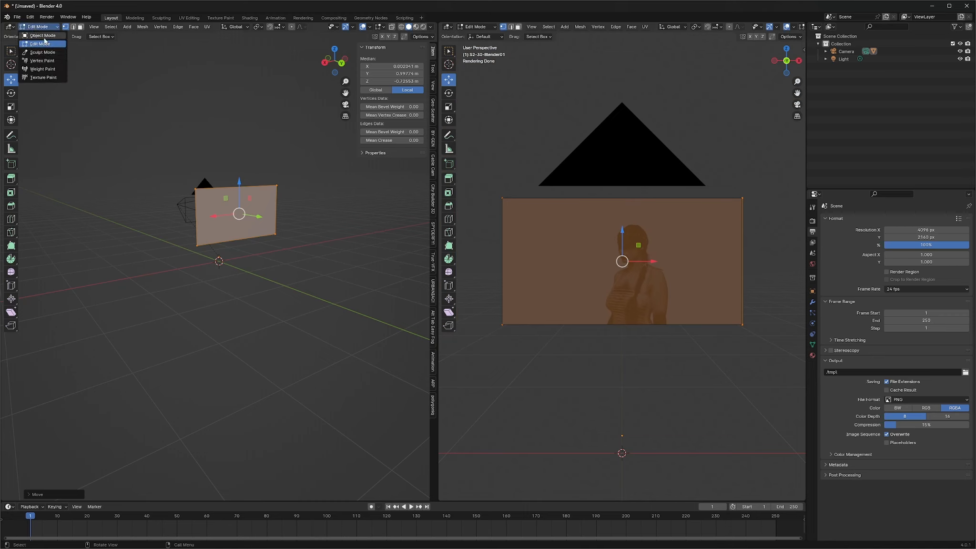
{"action": "left_click", "coordinate": [42, 35]}
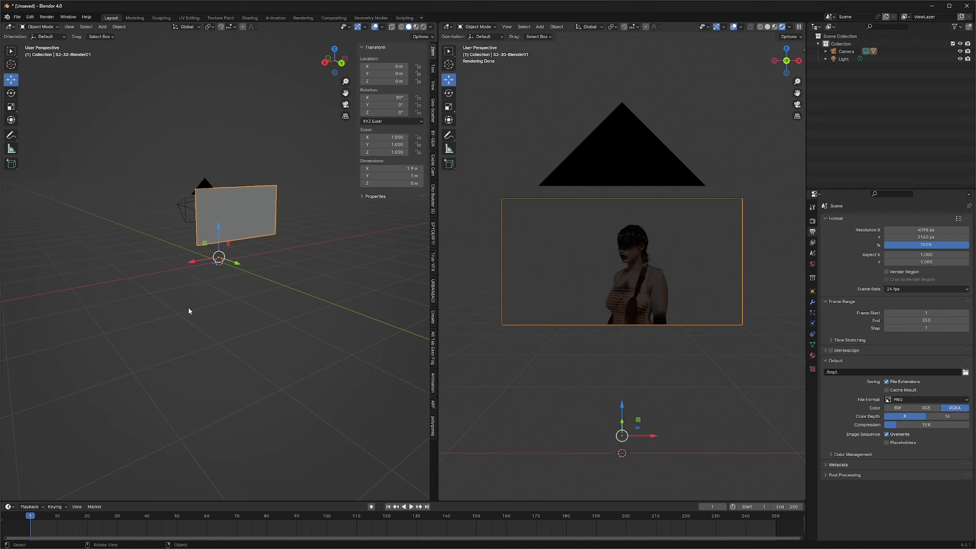
{"action": "middle_click_drag", "start_coordinate": [188, 311], "coordinate": [352, 344]}
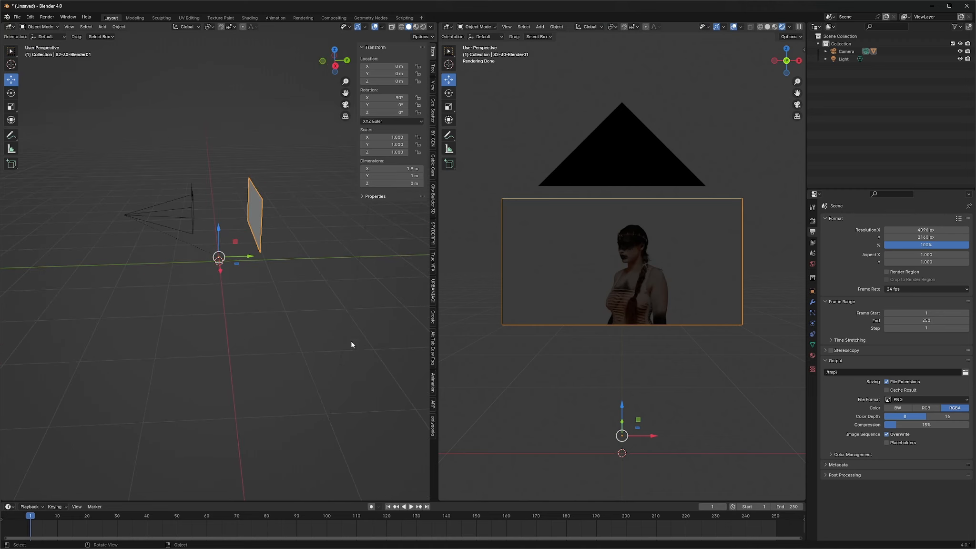
- Raise the camera to a height of about 2 m and show its view in the rendered viewport
{"action": "left_click", "coordinate": [168, 210]}
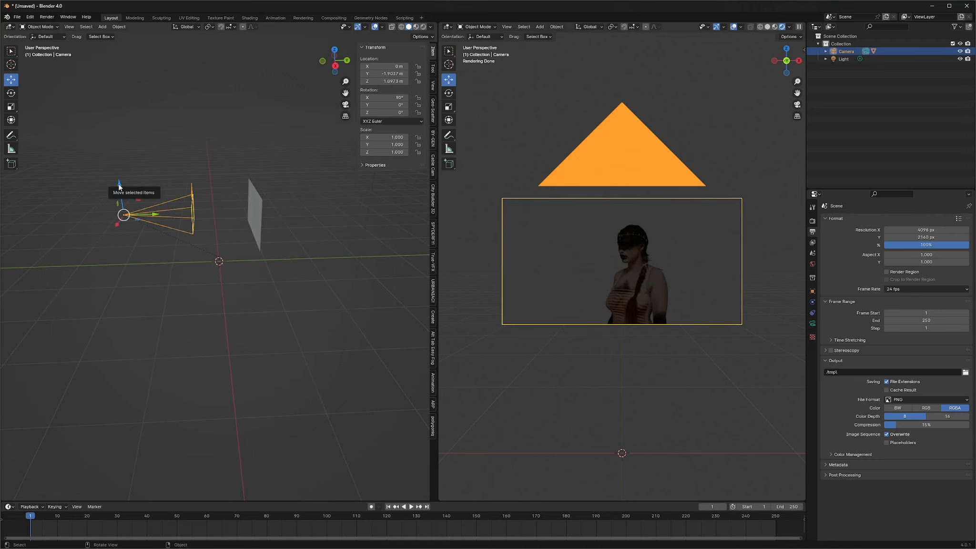
{"action": "mouse_move", "coordinate": [119, 187]}
{"action": "left_mouse_down"}
{"action": "mouse_move", "coordinate": [119, 139]}
{"action": "mouse_move", "coordinate": [124, 191]}
{"action": "left_mouse_up"}
{"action": "key", "text": "KP_0"}
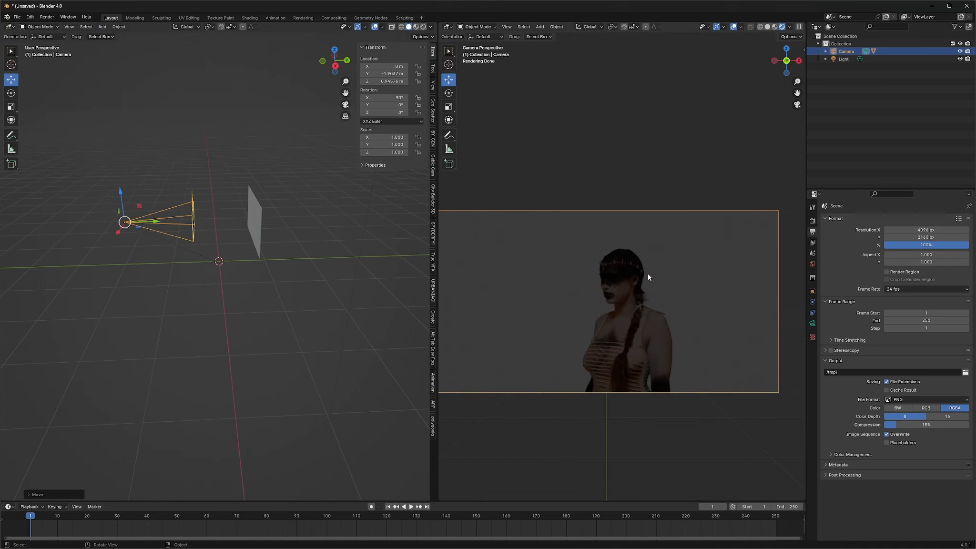
{"action": "left_click_drag", "start_coordinate": [120, 191], "coordinate": [144, 137]}
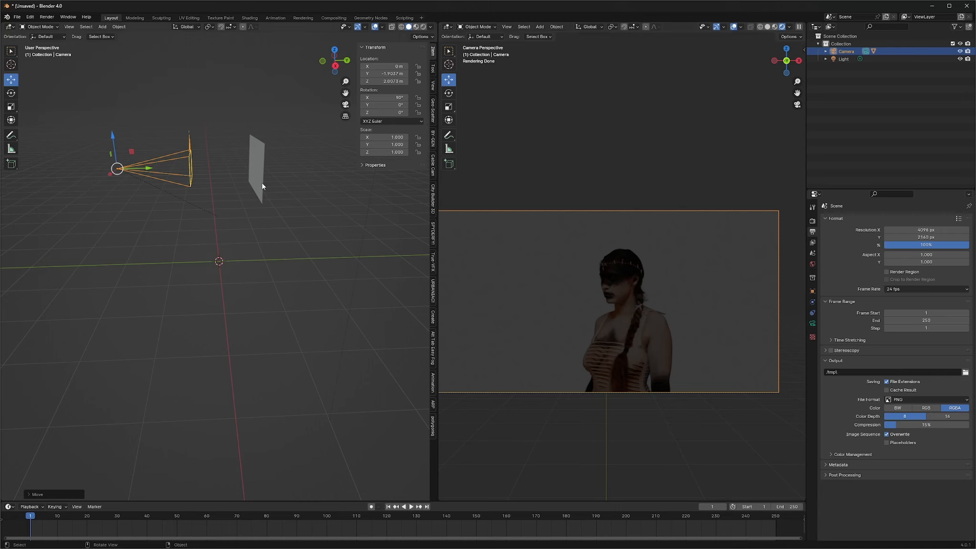
- Split the solid-shaded viewport to open a Shader Editor for the footage plane's material, with its sidebar hidden
{"action": "left_click", "coordinate": [258, 164]}
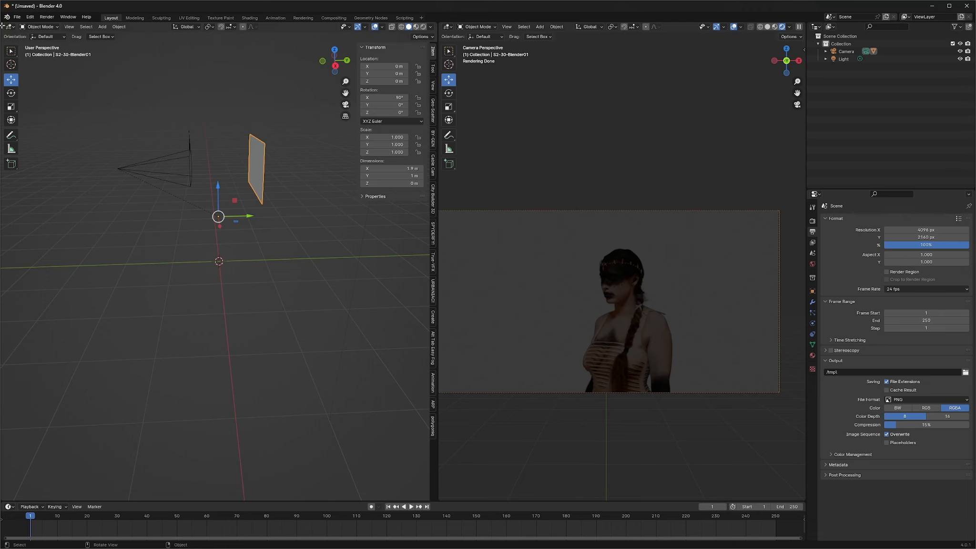
{"action": "left_click_drag", "start_coordinate": [3, 25], "coordinate": [258, 65]}
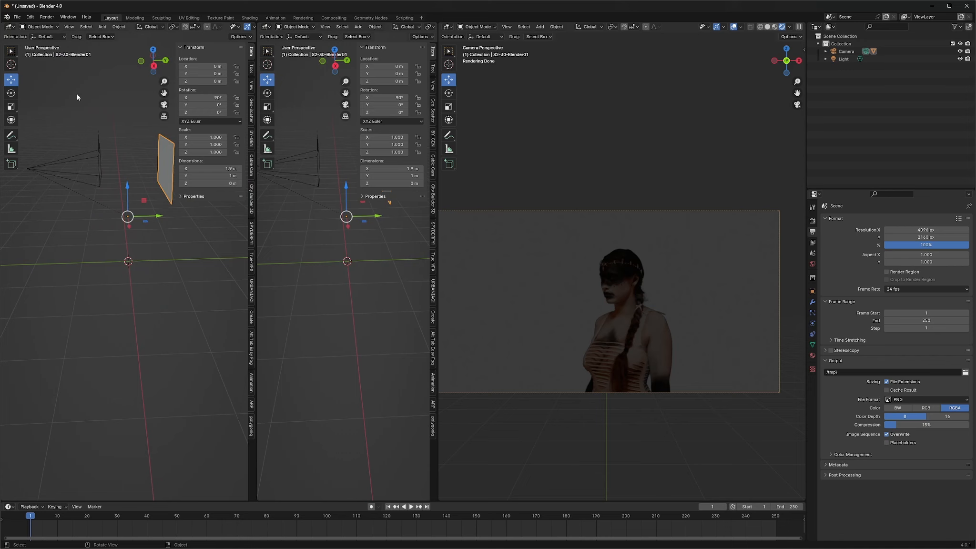
{"action": "left_click", "coordinate": [10, 27]}
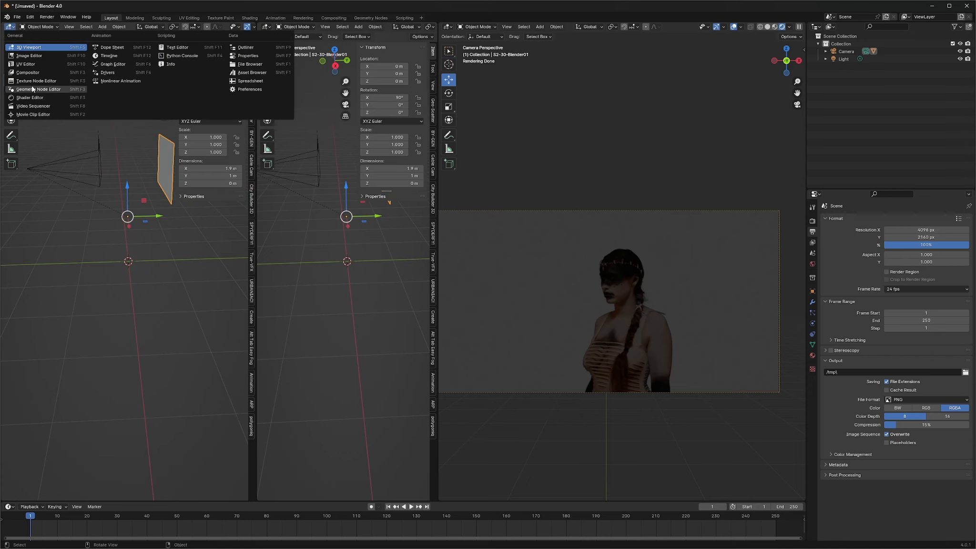
{"action": "left_click", "coordinate": [32, 98]}
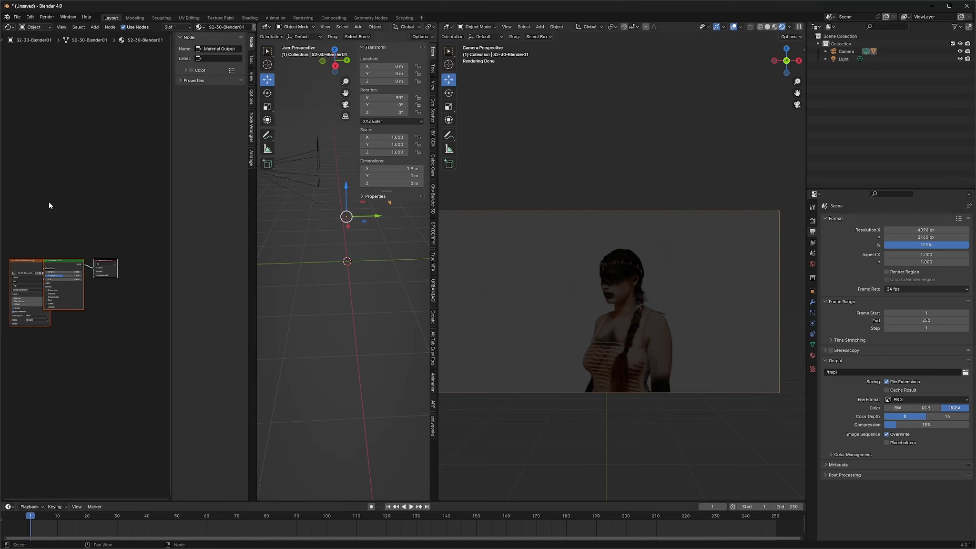
{"action": "key", "text": "n"}
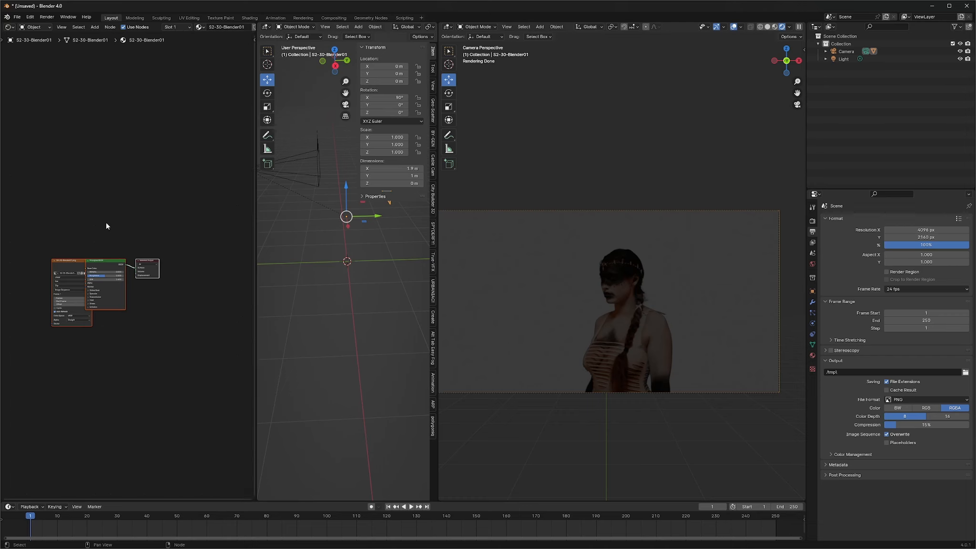
- Move the Principled BSDF node clear of the image texture node it overlaps
{"action": "scroll", "coordinate": [63, 236], "scroll_direction": "up", "scroll_amount": 6}
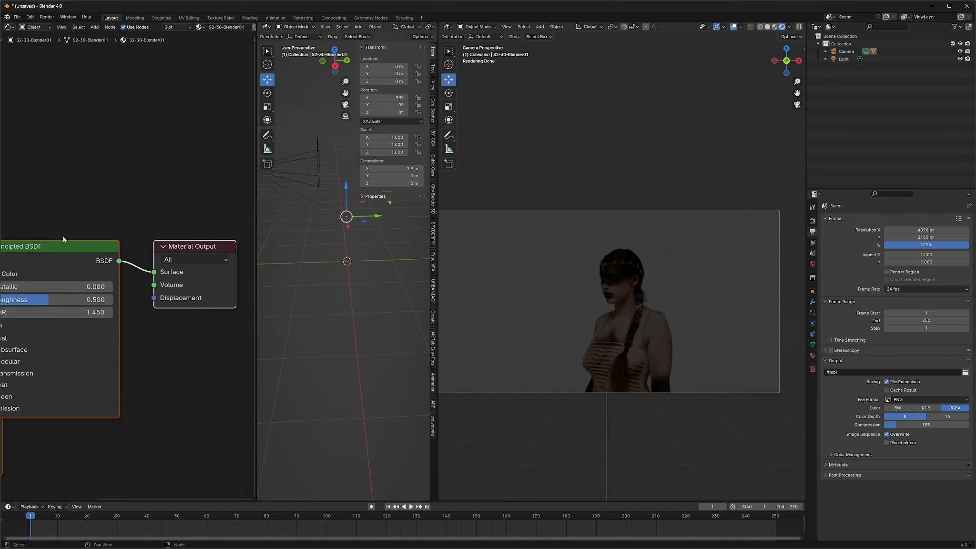
{"action": "middle_click_drag", "start_coordinate": [62, 236], "coordinate": [131, 146]}
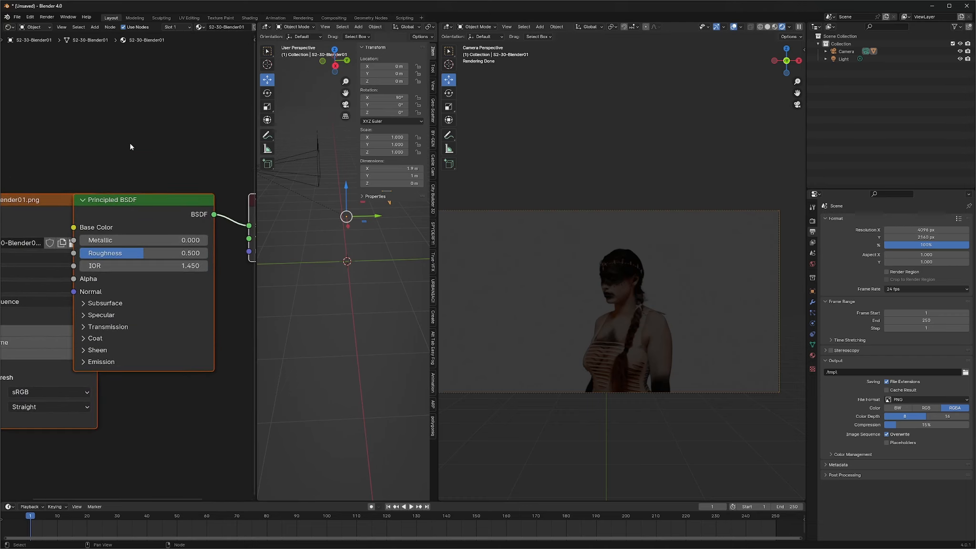
{"action": "left_click_drag", "start_coordinate": [155, 208], "coordinate": [192, 200]}
{"action": "middle_click_drag", "start_coordinate": [123, 175], "coordinate": [192, 167]}
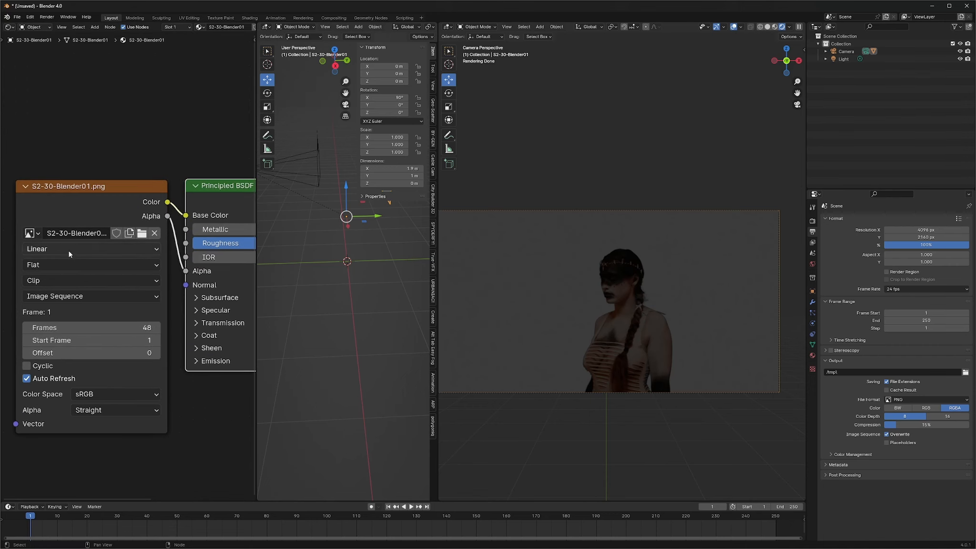
- Set the Principled BSDF's roughness to 1.000
{"action": "mouse_move", "coordinate": [202, 148]}
{"action": "middle_mouse_down"}
{"action": "mouse_move", "coordinate": [168, 147]}
{"action": "mouse_move", "coordinate": [197, 146]}
{"action": "middle_mouse_up"}
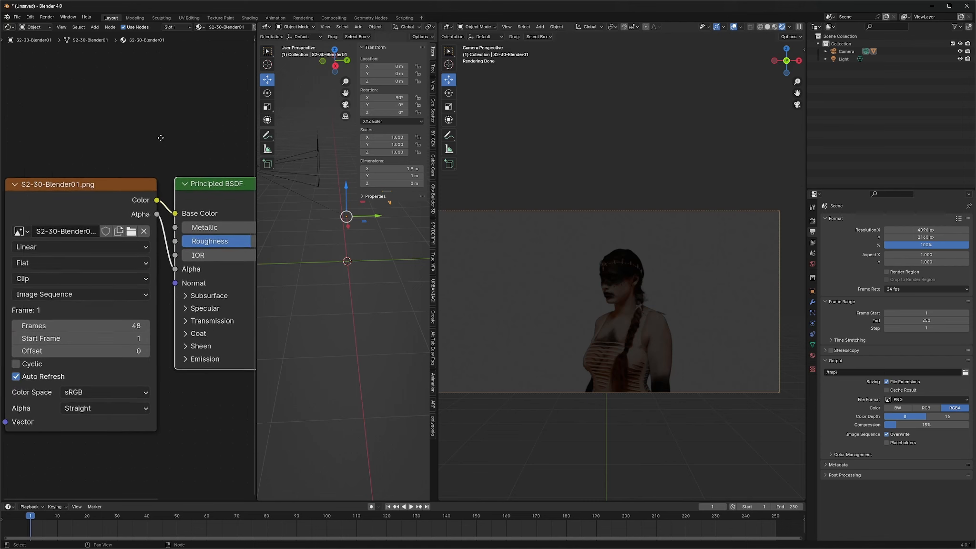
{"action": "middle_click_drag", "start_coordinate": [251, 232], "coordinate": [155, 246]}
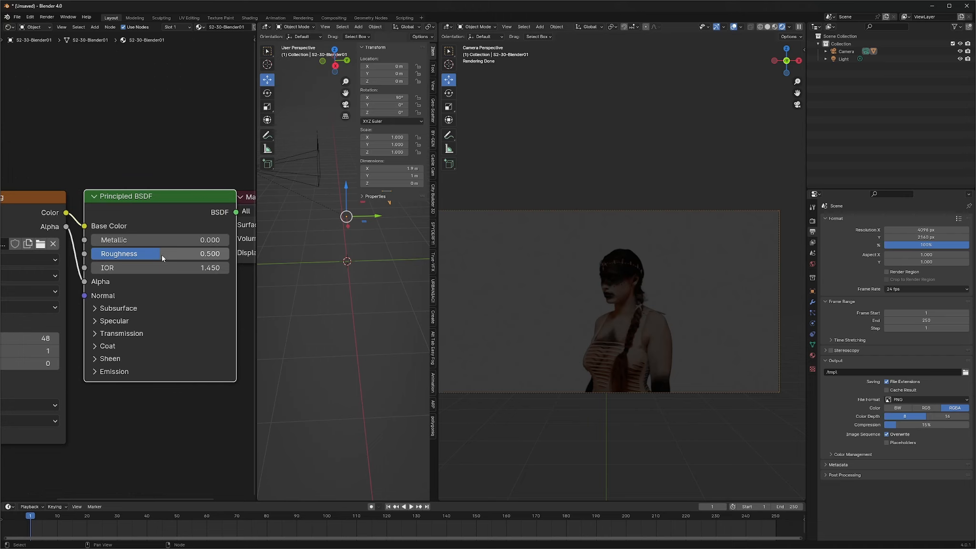
{"action": "left_click_drag", "start_coordinate": [162, 258], "coordinate": [229, 258]}
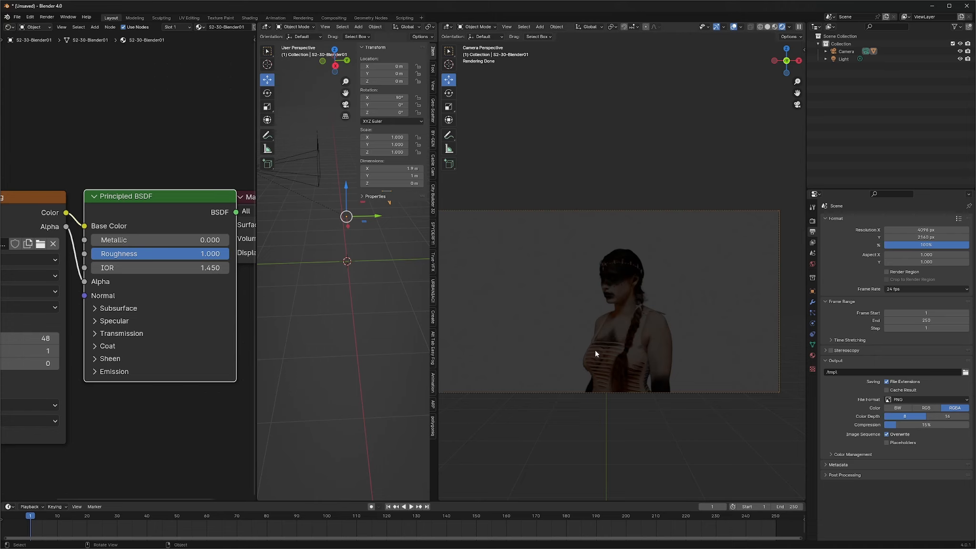
- Go to timeline frame 120 and set the image sequence's start frame to 120
{"action": "middle_click_drag", "start_coordinate": [170, 121], "coordinate": [154, 106]}
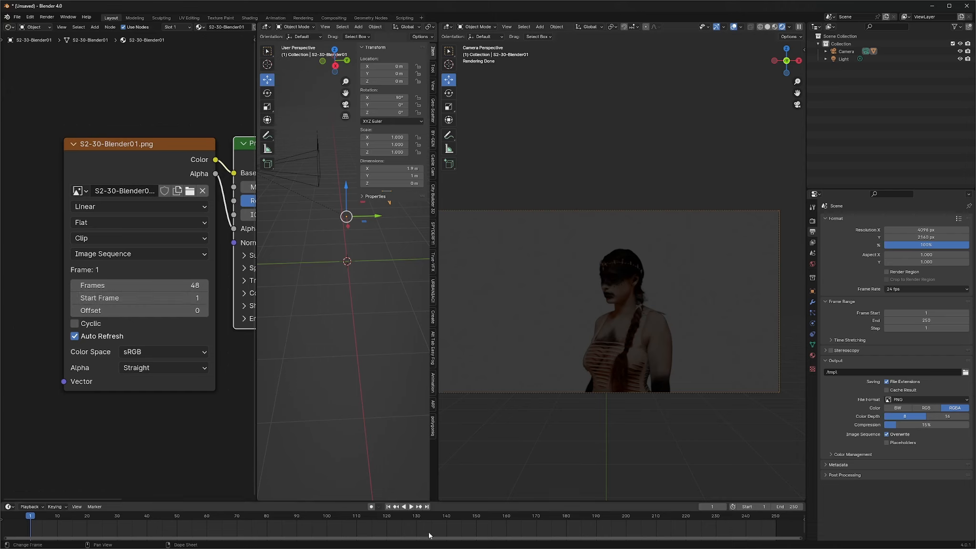
{"action": "left_click", "coordinate": [388, 519]}
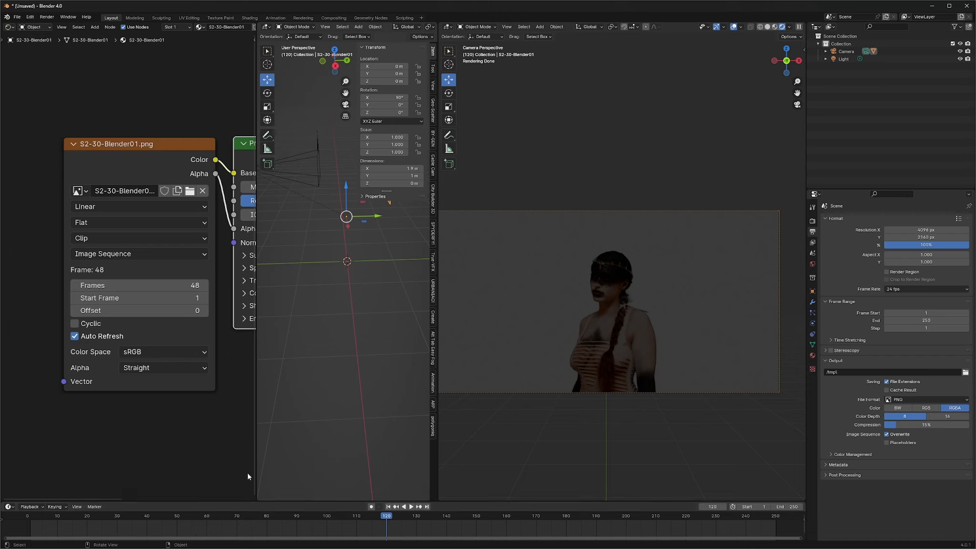
{"action": "left_click", "coordinate": [188, 299]}
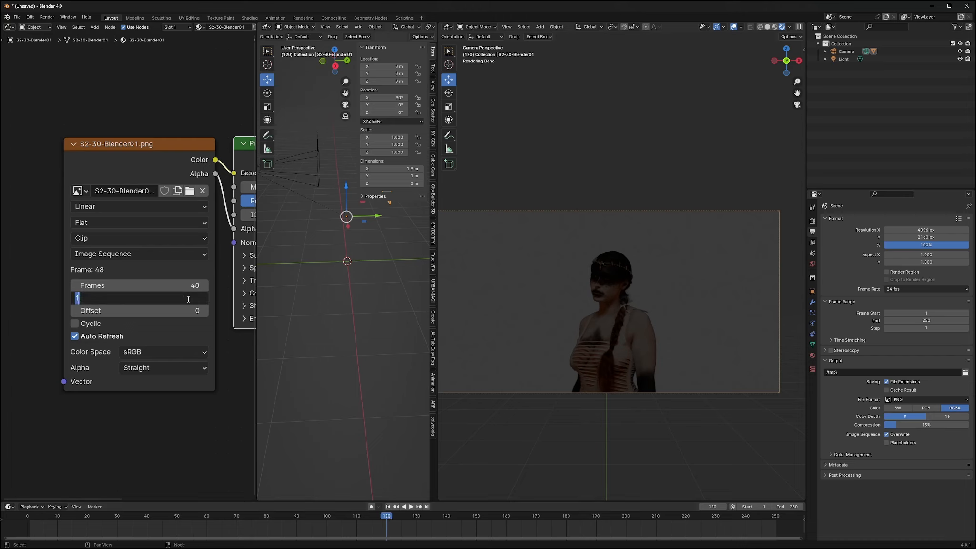
{"action": "type", "text": "120"}
{"action": "key", "text": "Return"}
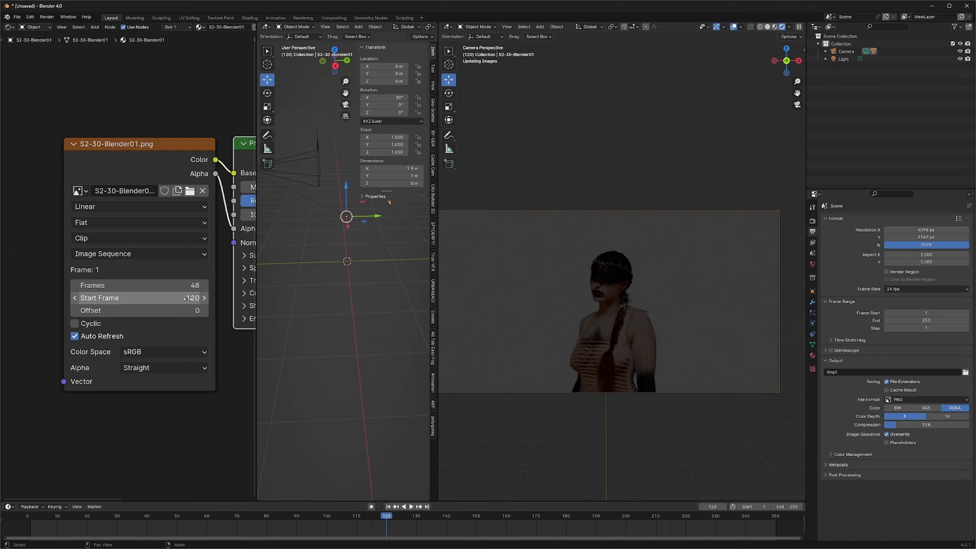
- Play and scrub the timeline around frame 120 to check when the footage starts
{"action": "key", "text": "space"}
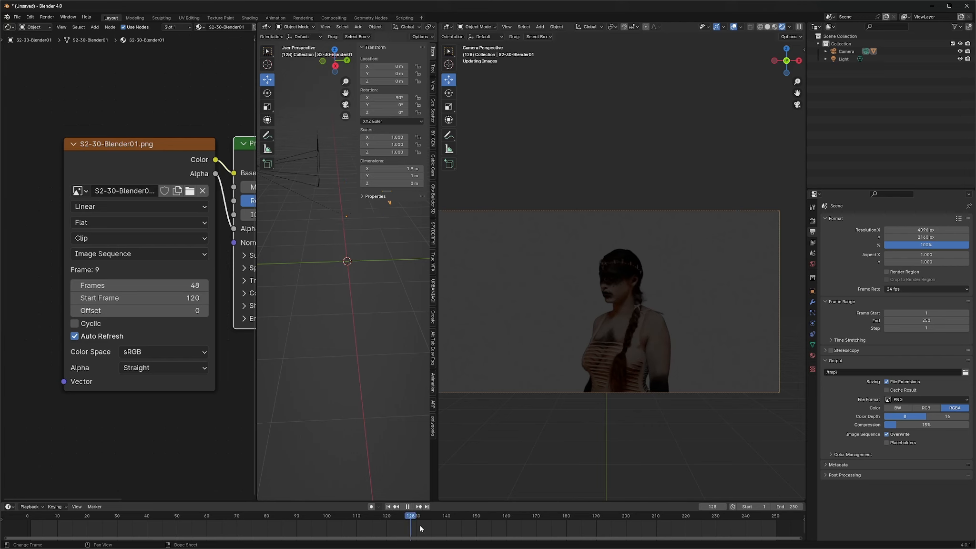
{"action": "left_click_drag", "start_coordinate": [446, 528], "coordinate": [328, 526]}
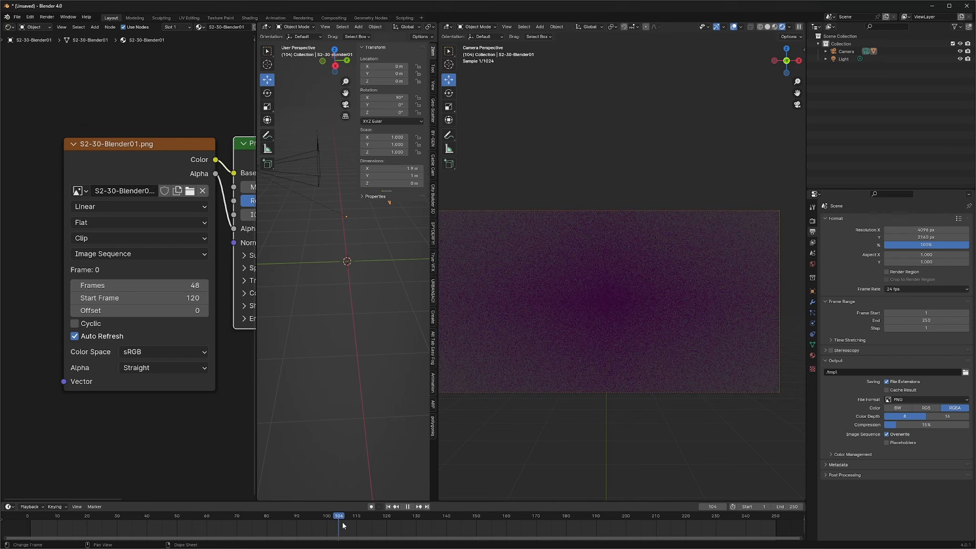
{"action": "key", "text": "space"}
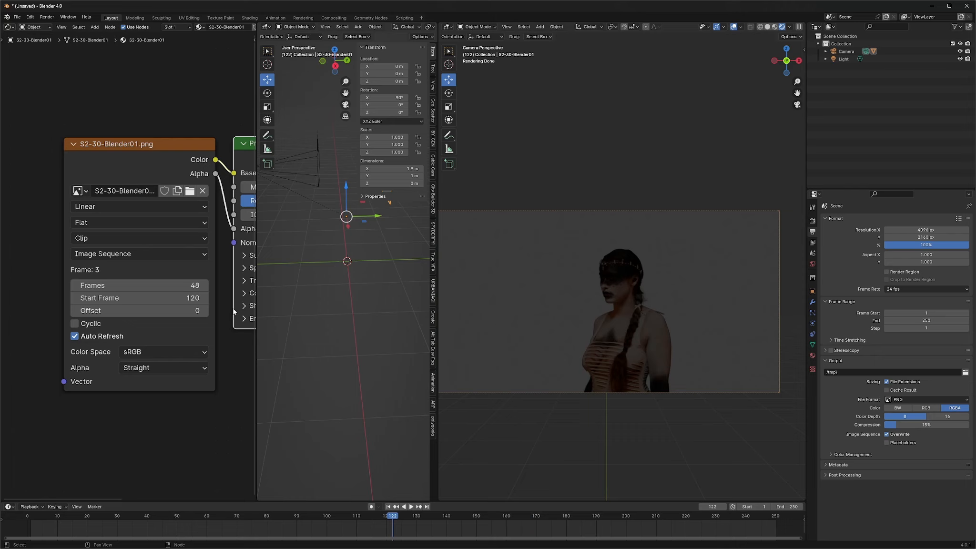
- Set the image sequence's start frame to 1 and return the timeline to frame 1
{"action": "left_click", "coordinate": [191, 301]}
{"action": "type", "text": "1"}
{"action": "key", "text": "Return"}
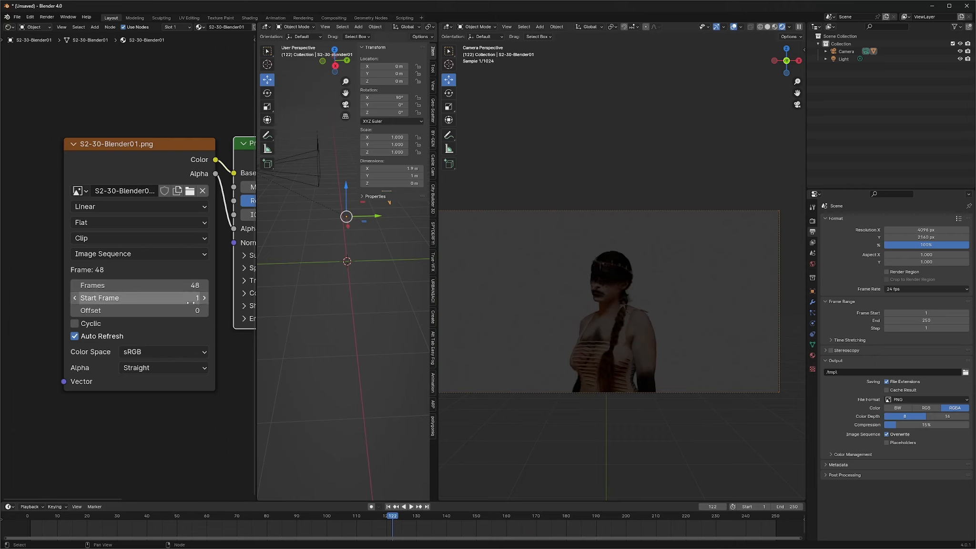
{"action": "left_click_drag", "start_coordinate": [390, 517], "coordinate": [30, 518]}
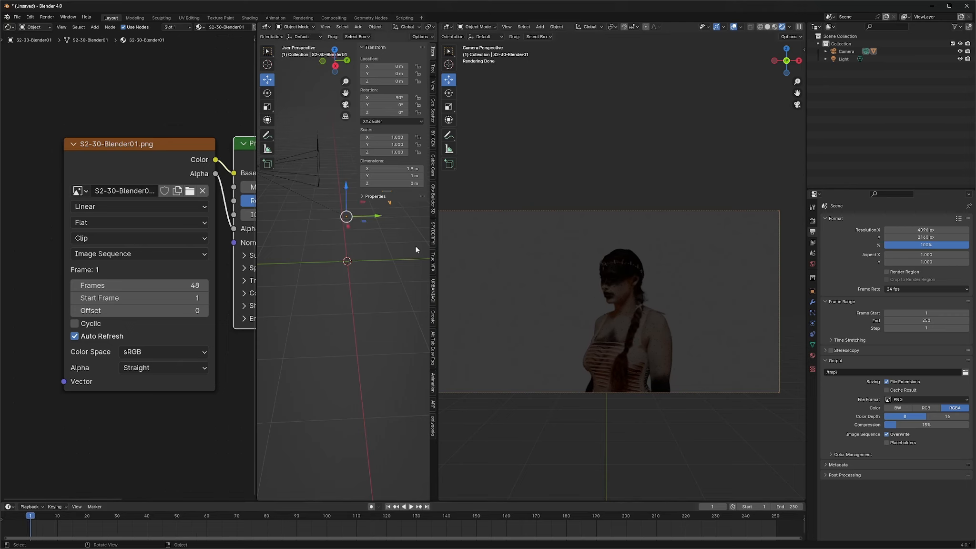
- Replace the image texture's footage with the S2-06 for Blender TIF sequence, files 00001 to 00048, from the S2-06 folder
{"action": "left_click", "coordinate": [191, 191]}
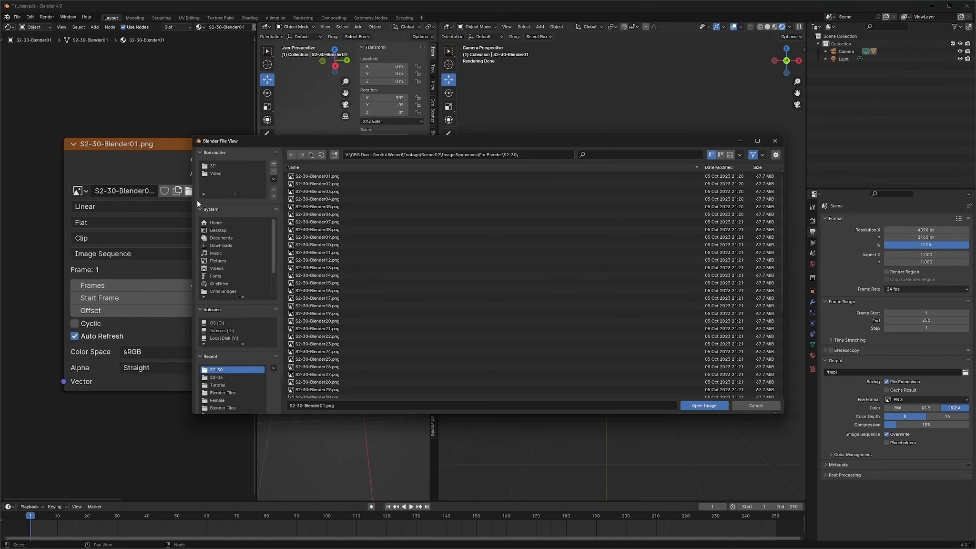
{"action": "left_click", "coordinate": [314, 157]}
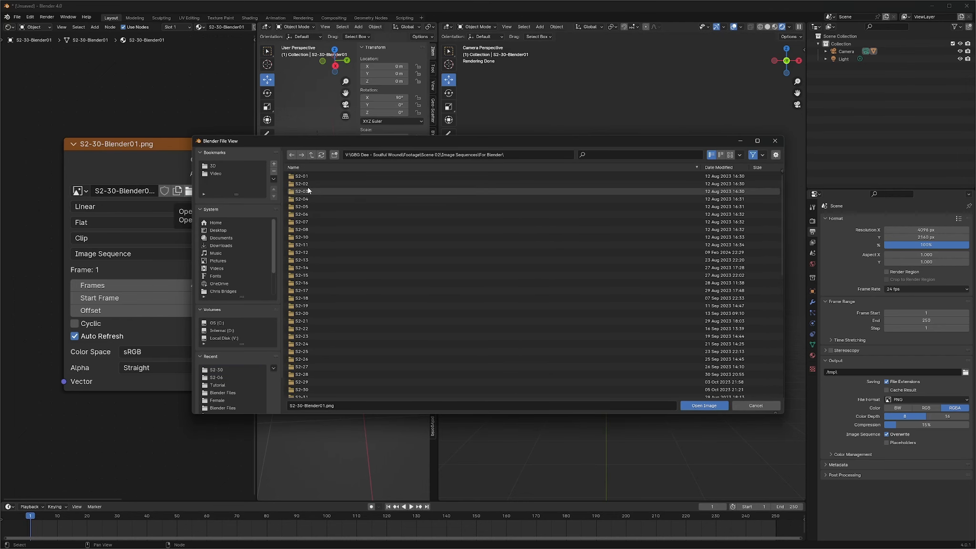
{"action": "left_click", "coordinate": [298, 216]}
{"action": "double_click", "coordinate": [297, 216]}
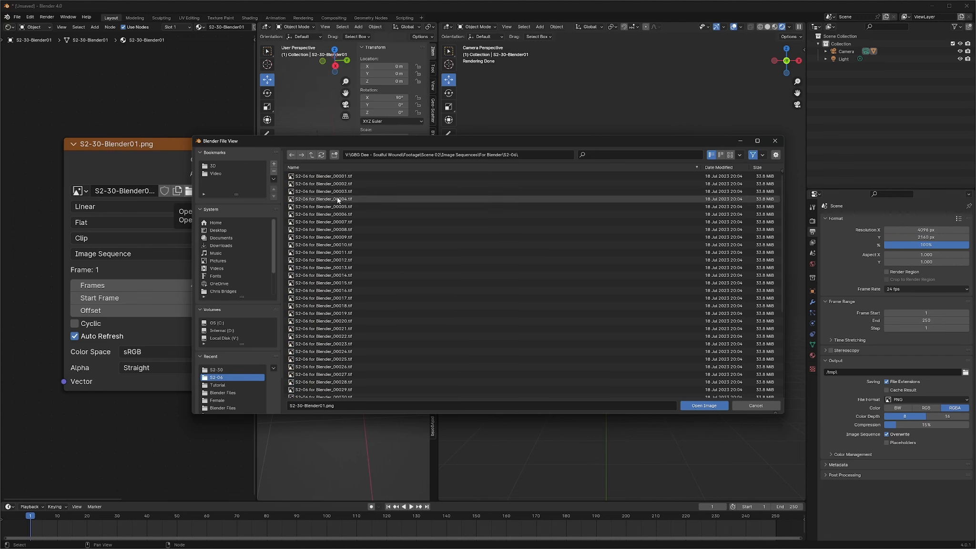
{"action": "left_click", "coordinate": [314, 177]}
{"action": "scroll", "coordinate": [352, 355], "scroll_direction": "down", "scroll_amount": 5}
{"action": "scroll", "coordinate": [349, 373], "scroll_direction": "down", "scroll_amount": 3}
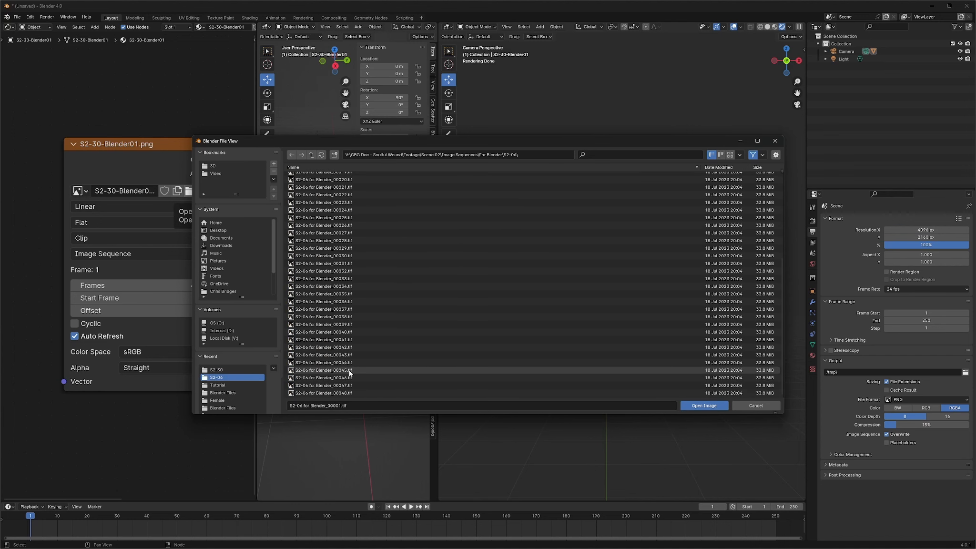
{"action": "left_click", "coordinate": [336, 393], "text": "shift"}
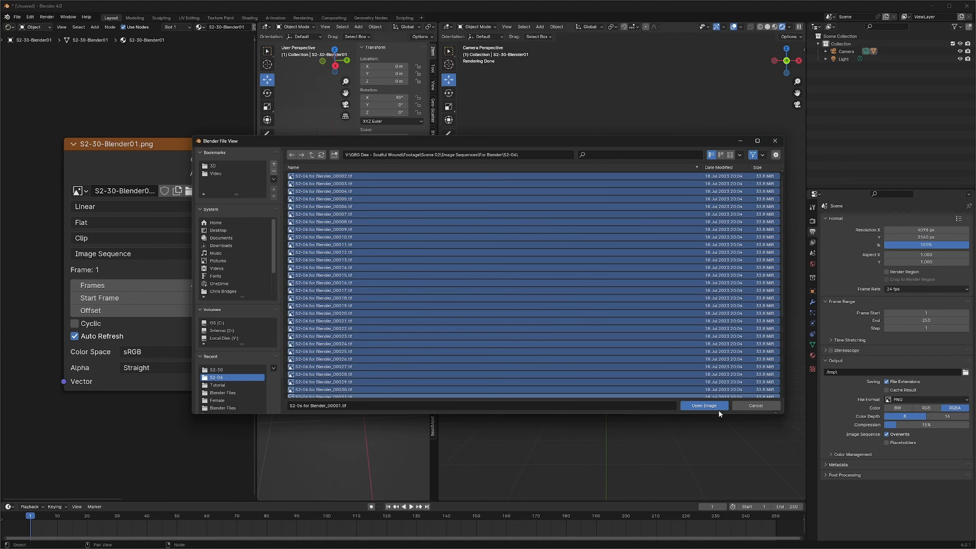
{"action": "left_click", "coordinate": [704, 405]}
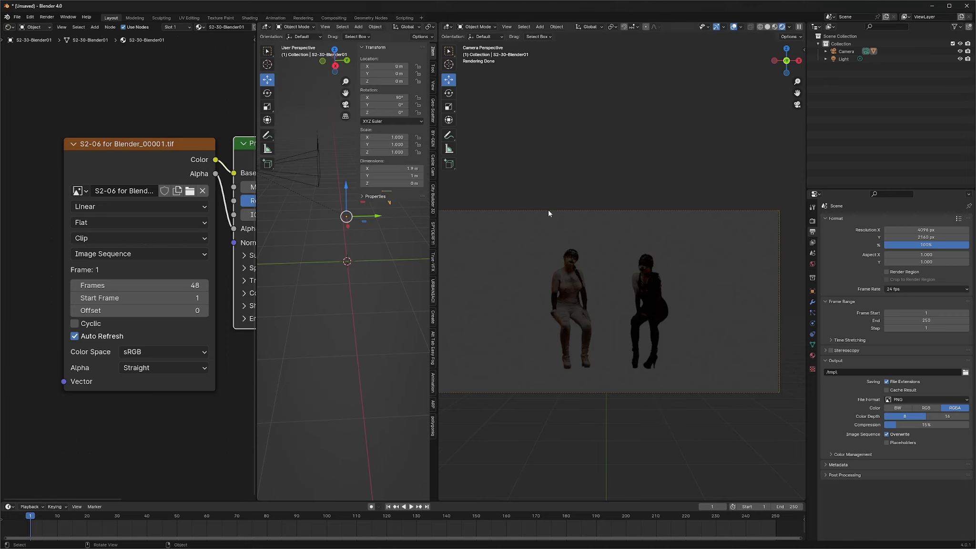
- Play and scrub the S2-06 footage to check it in the camera view, and stop at frame 1
{"action": "key", "text": "space"}
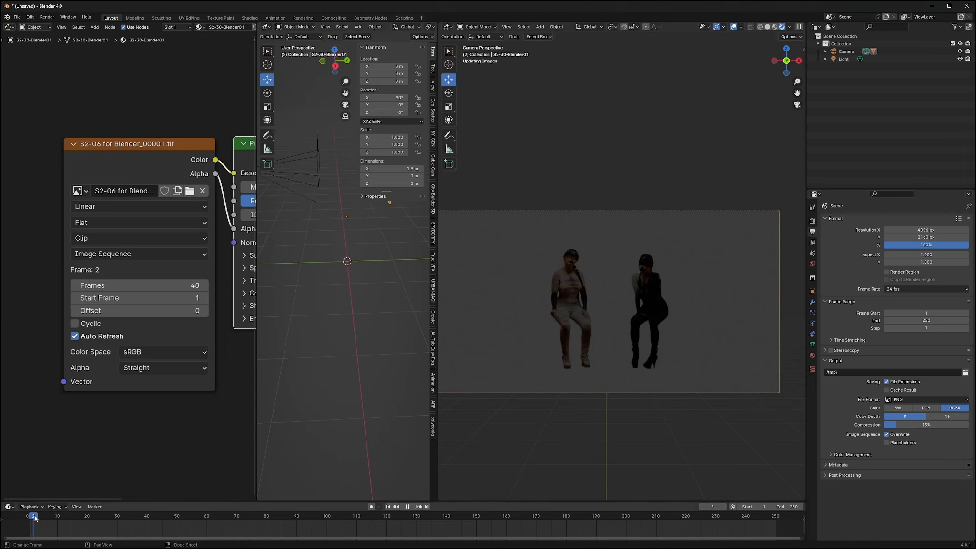
{"action": "left_click_drag", "start_coordinate": [161, 525], "coordinate": [34, 524]}
{"action": "key", "text": "space"}
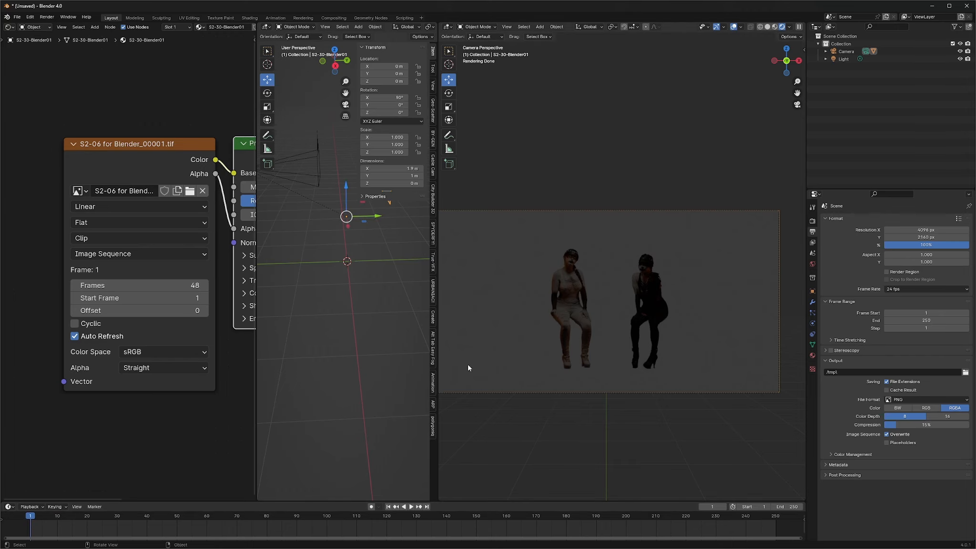
- Add a plane mesh at the world origin and scale it uniformly to about 8.2 to serve as a floor
{"action": "left_click_drag", "start_coordinate": [256, 177], "coordinate": [12, 179]}
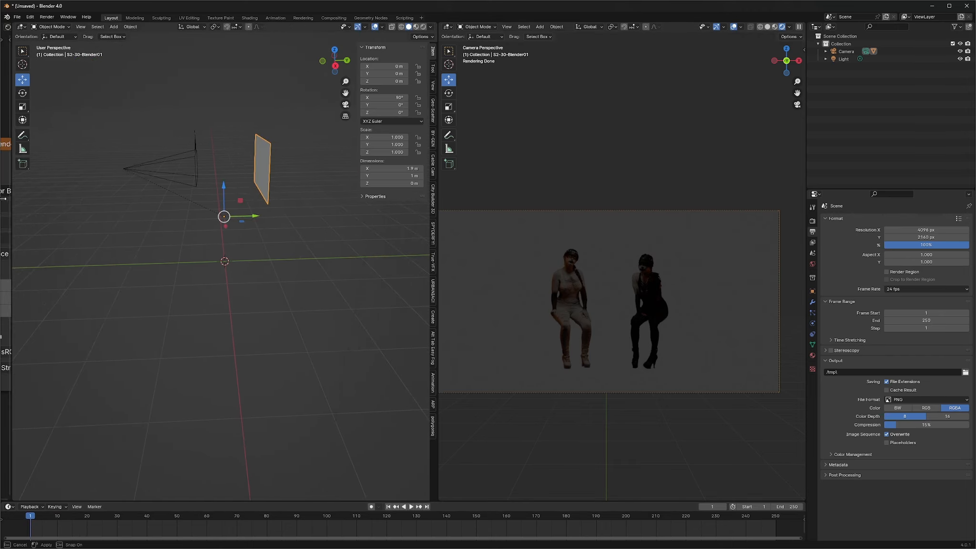
{"action": "left_click", "coordinate": [120, 30]}
{"action": "mouse_move", "coordinate": [135, 36]}
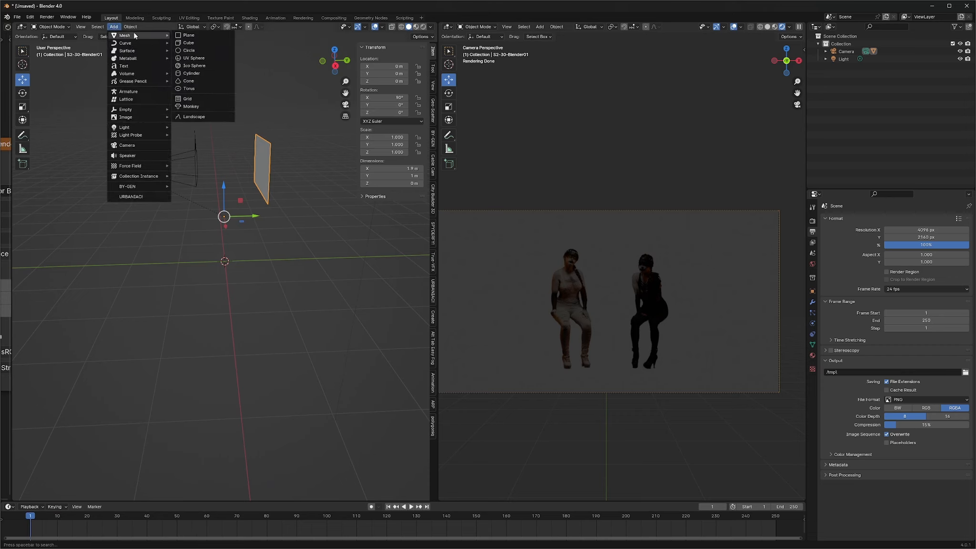
{"action": "left_click", "coordinate": [190, 36]}
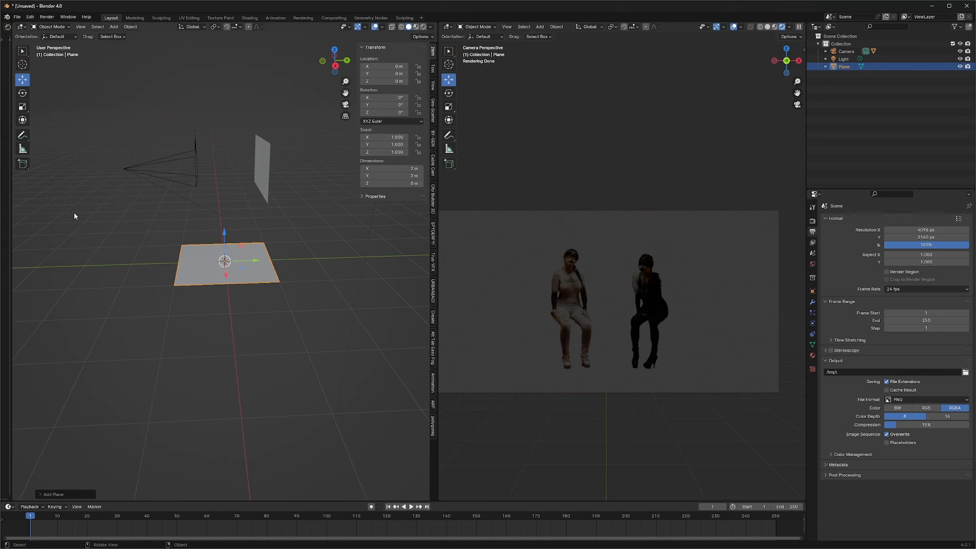
{"action": "left_click", "coordinate": [22, 107]}
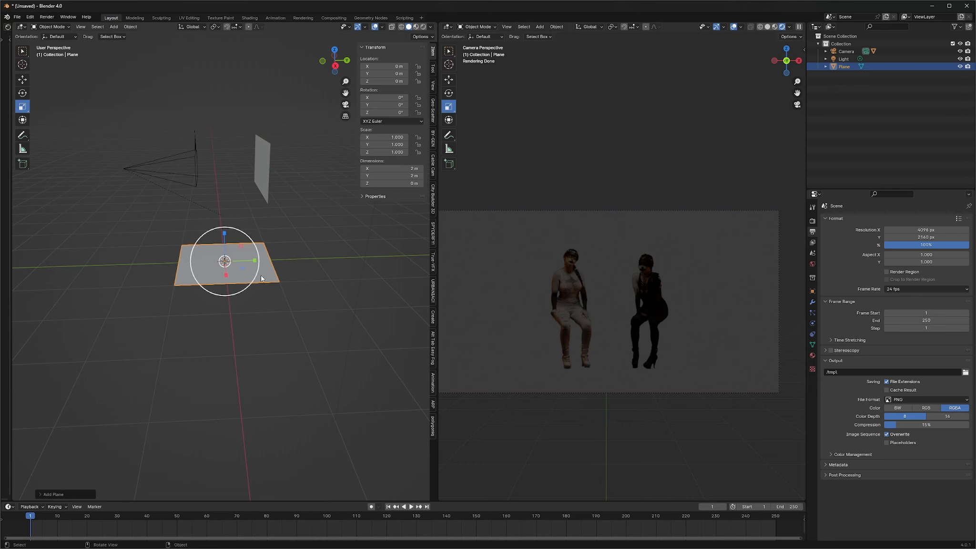
{"action": "left_click_drag", "start_coordinate": [257, 277], "coordinate": [80, 331]}
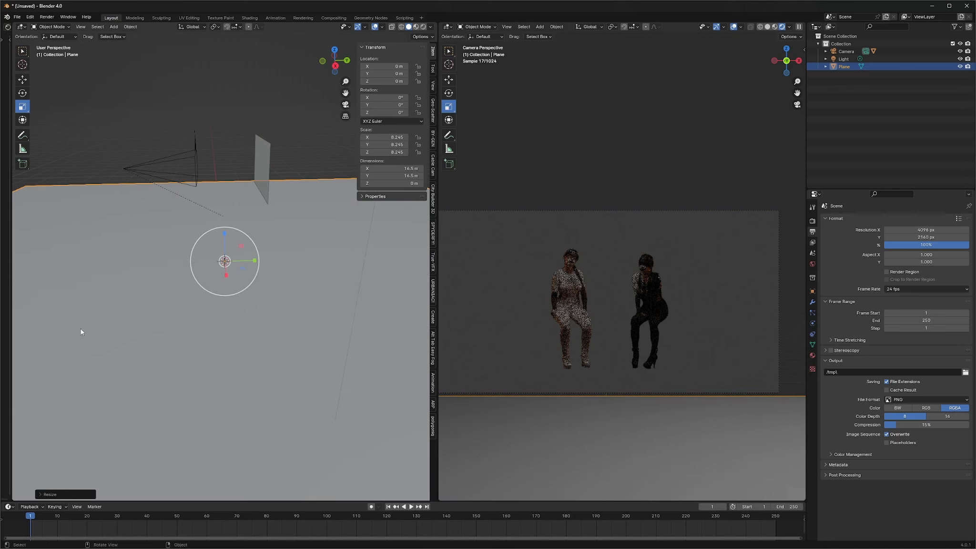
- Move the floor plane to about 3.9 m along Y, and lower the camera with its footage plane close to the floor
{"action": "left_click", "coordinate": [22, 79]}
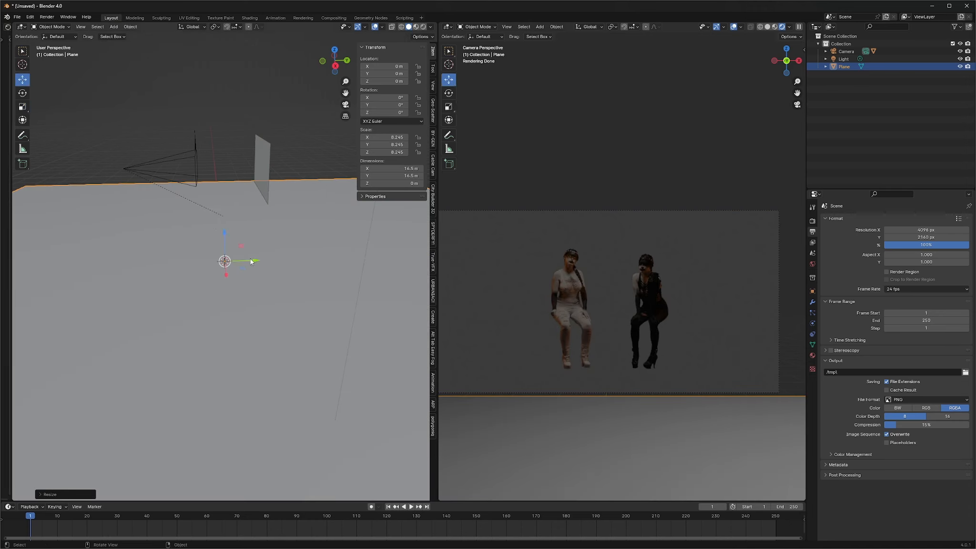
{"action": "left_click_drag", "start_coordinate": [251, 262], "coordinate": [428, 274]}
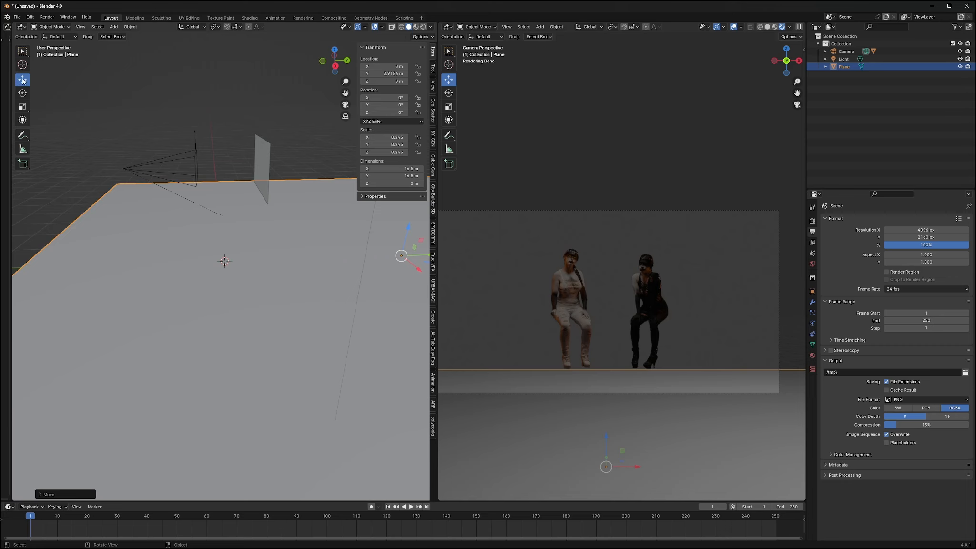
{"action": "left_click", "coordinate": [193, 153]}
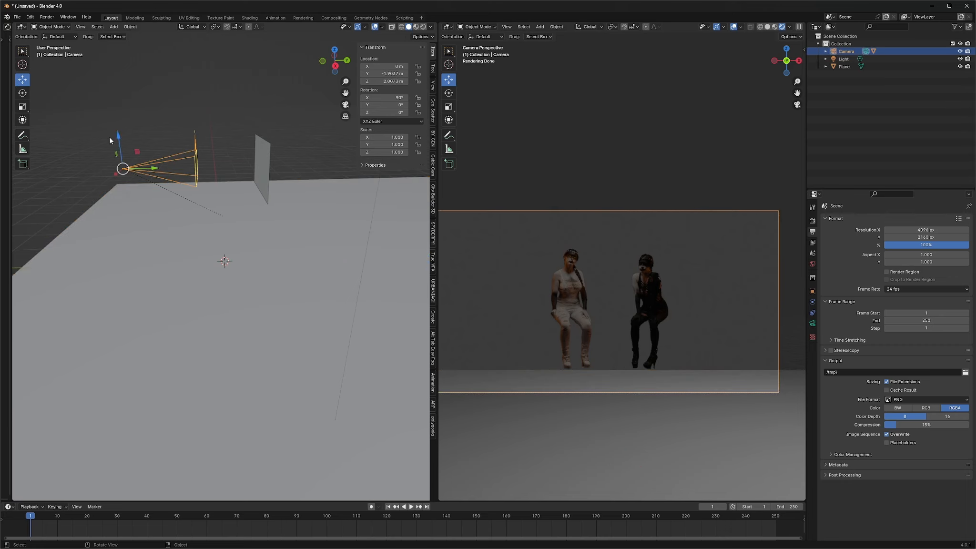
{"action": "left_click_drag", "start_coordinate": [119, 137], "coordinate": [129, 215]}
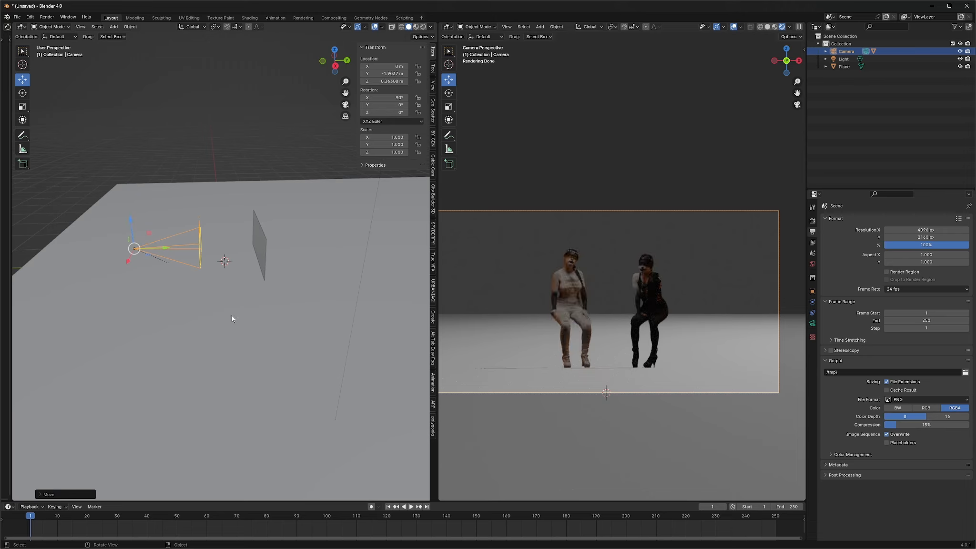
- Select the scene light and move it along the Y axis above the floor plane
{"action": "left_click", "coordinate": [369, 237]}
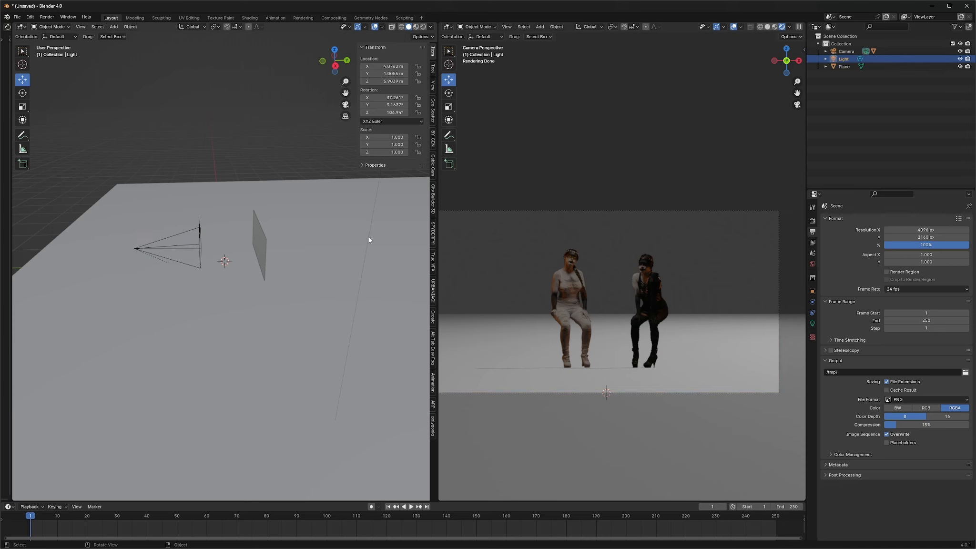
{"action": "middle_click_drag", "start_coordinate": [348, 258], "coordinate": [325, 264]}
{"action": "scroll", "coordinate": [326, 264], "scroll_direction": "down", "scroll_amount": 4}
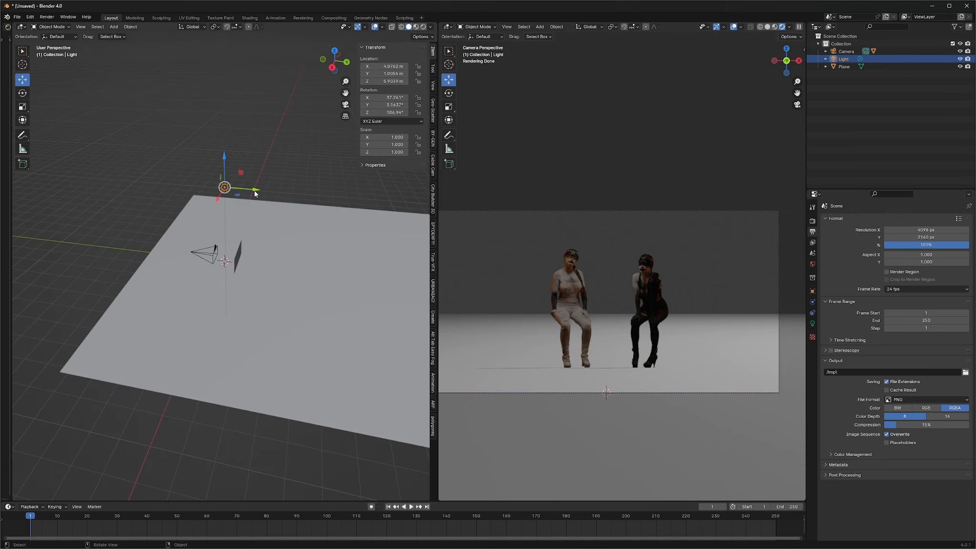
{"action": "left_click_drag", "start_coordinate": [255, 193], "coordinate": [350, 283]}
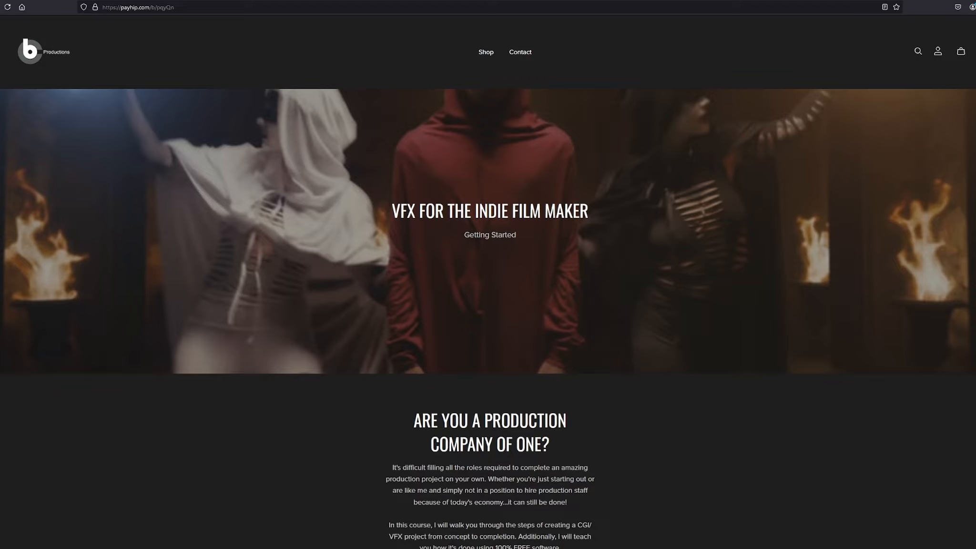
{"action": "scroll", "coordinate": [486, 320], "scroll_direction": "down", "scroll_amount": 3}
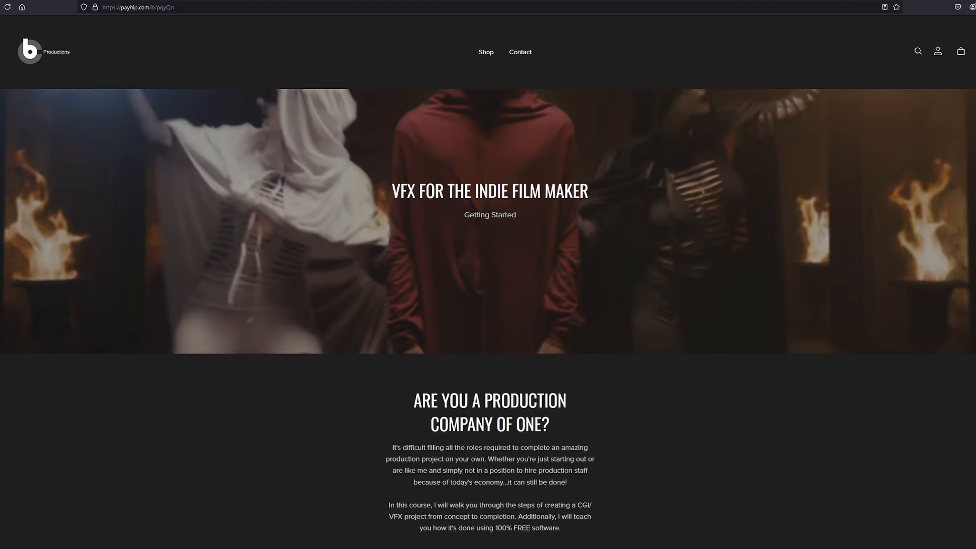
{"action": "scroll", "coordinate": [486, 319], "scroll_direction": "down", "scroll_amount": 3}
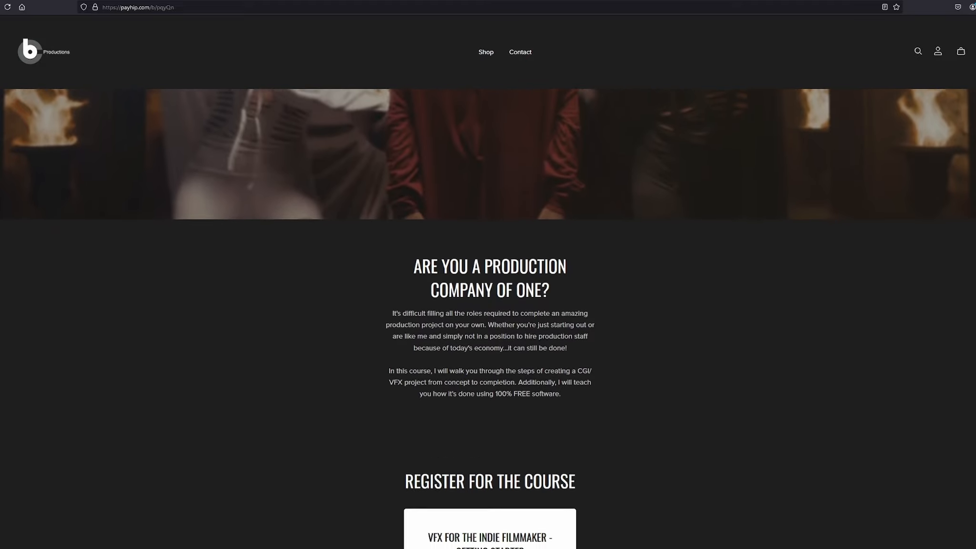
{"action": "scroll", "coordinate": [486, 320], "scroll_direction": "down", "scroll_amount": 3}
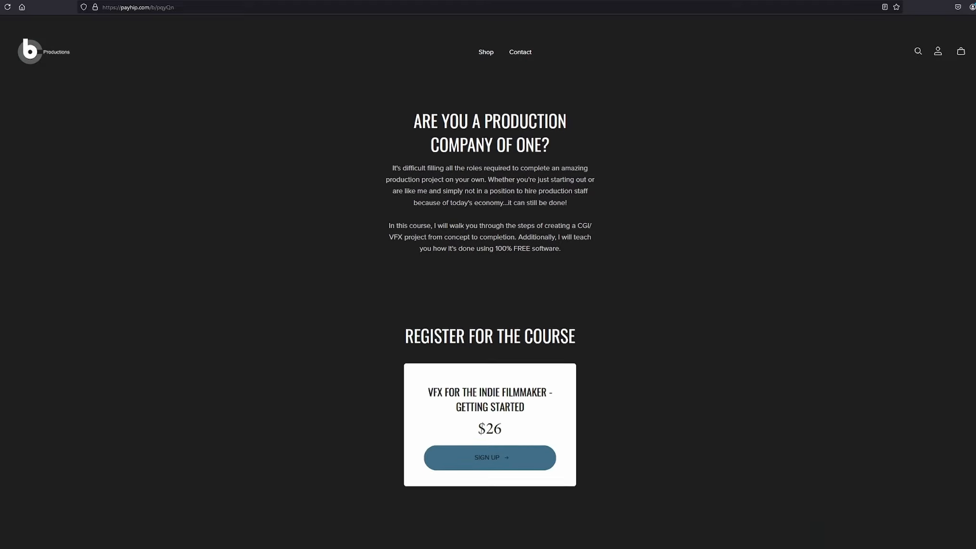
{"action": "scroll", "coordinate": [486, 319], "scroll_direction": "down", "scroll_amount": 3}
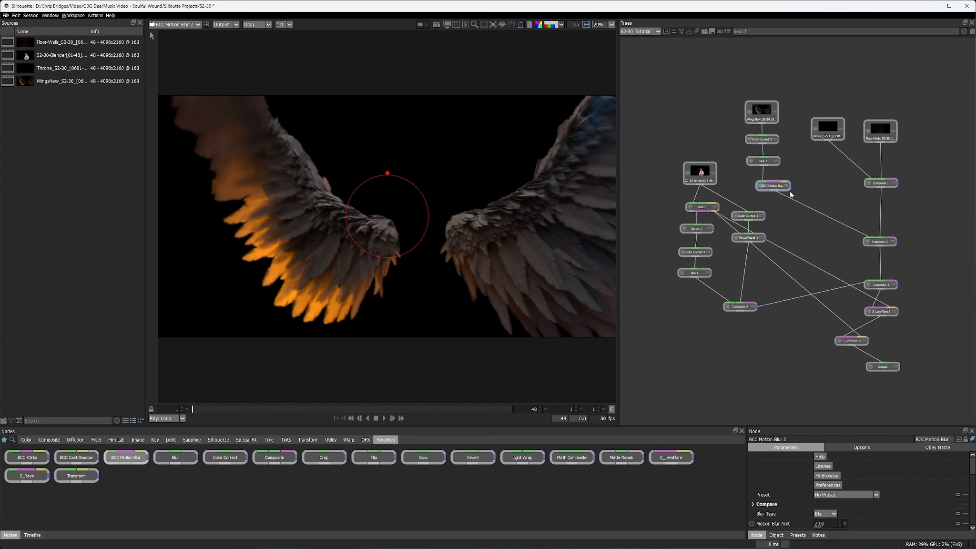
{"action": "left_click", "coordinate": [886, 367]}
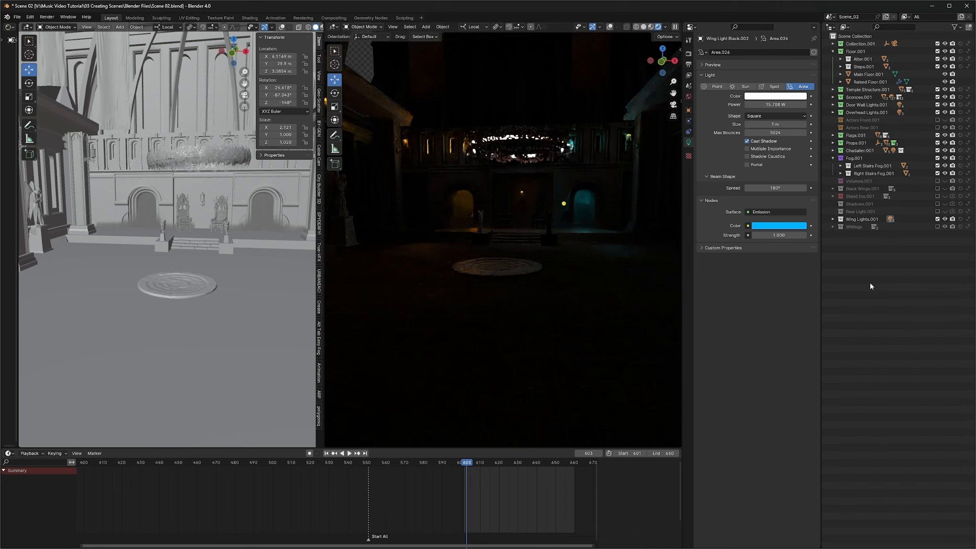
{"action": "left_click", "coordinate": [858, 226]}
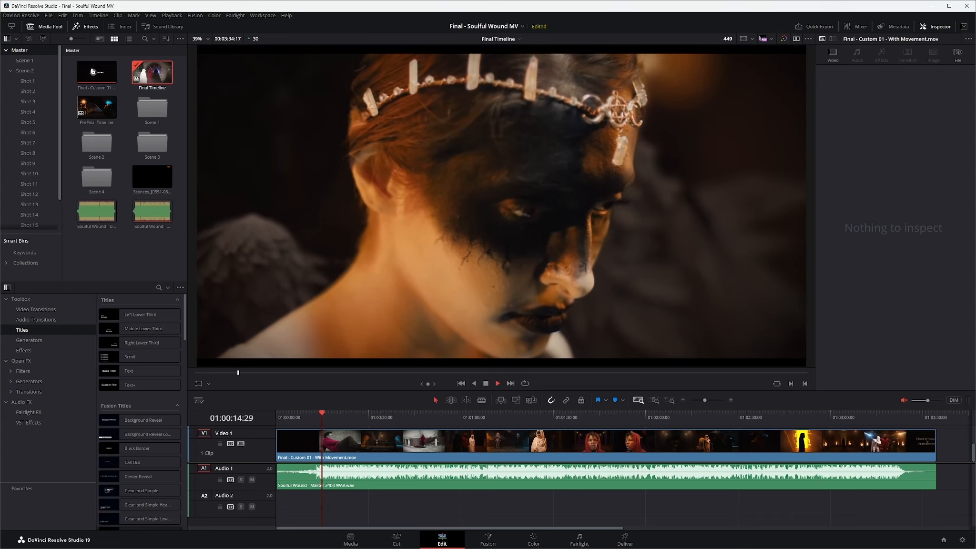